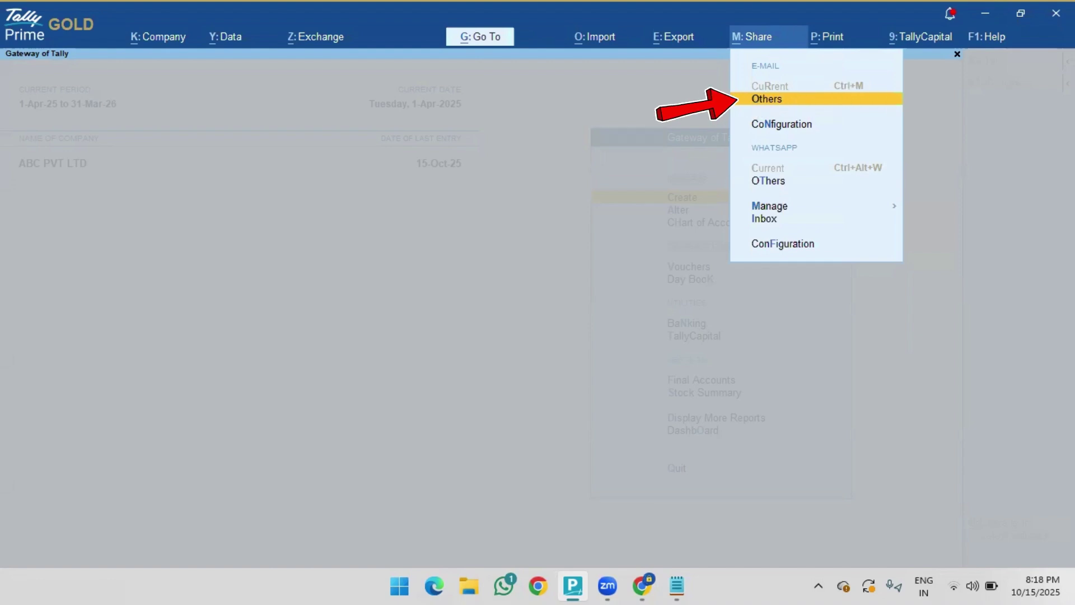
- Choose the Multi-Voucher report, keep the saved sender profile and select Avm Agencies as recipient
{"action": "key", "text": "Return"}
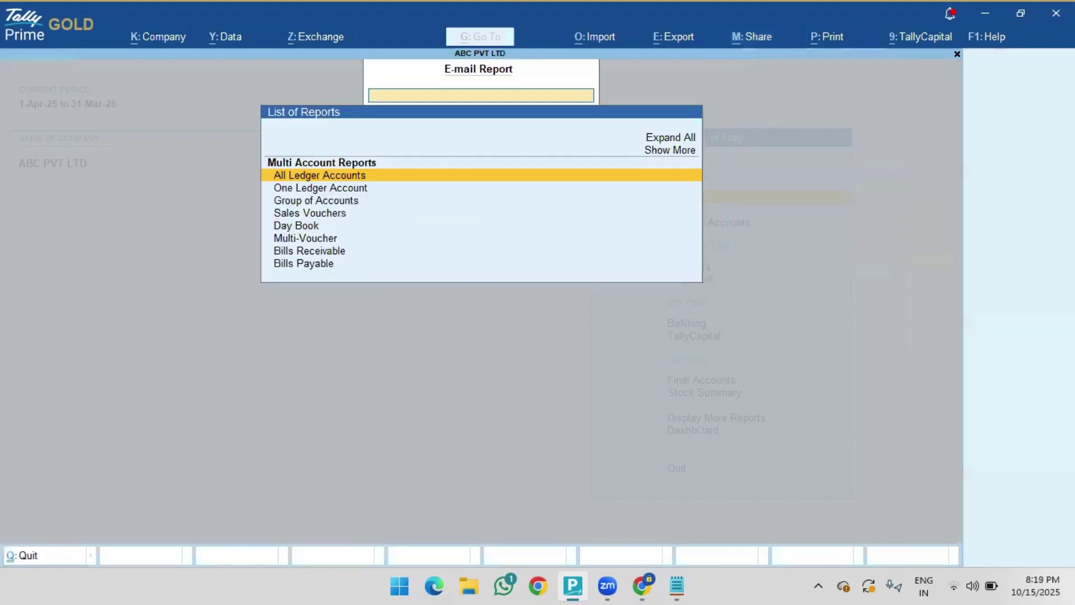
{"action": "key", "text": "Down"}
{"action": "key", "text": "Down"}
{"action": "key", "text": "Down"}
{"action": "key", "text": "Down"}
{"action": "key", "text": "Down"}
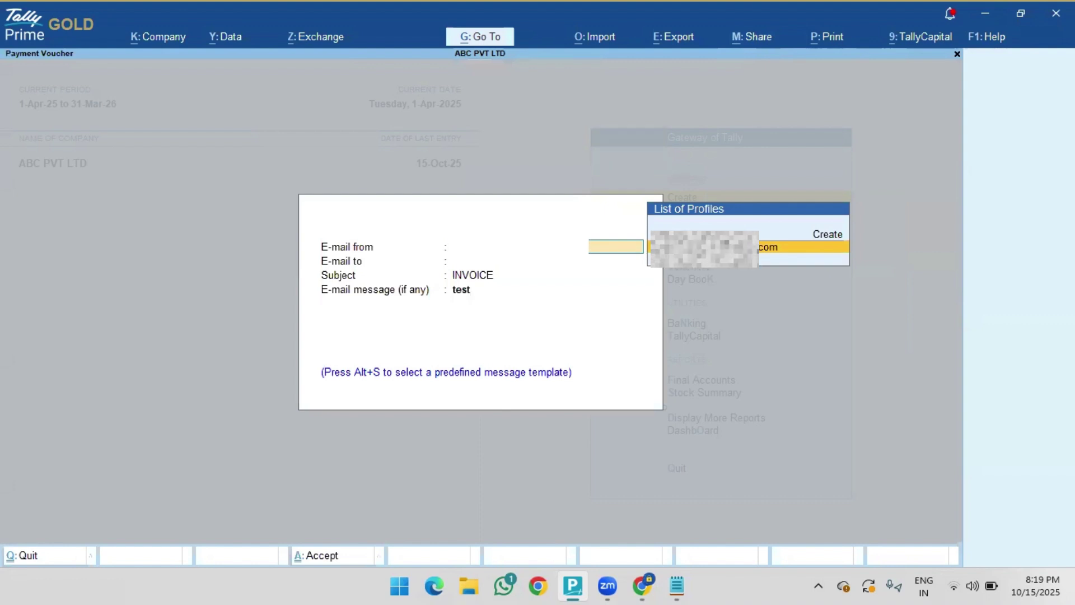
{"action": "key", "text": "Return"}
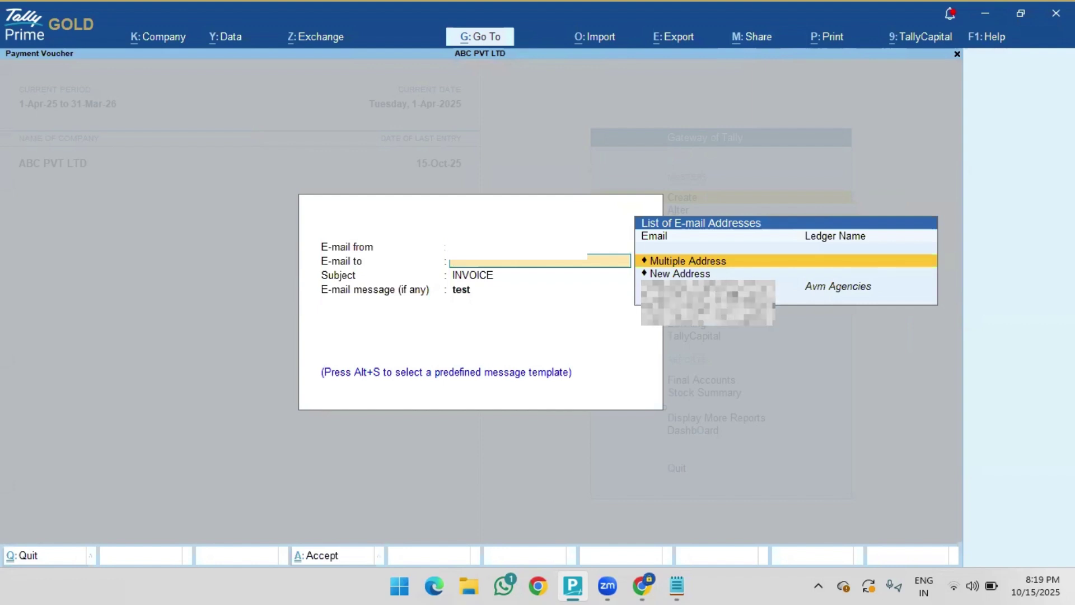
{"action": "key", "text": "Down"}
{"action": "key", "text": "Down"}
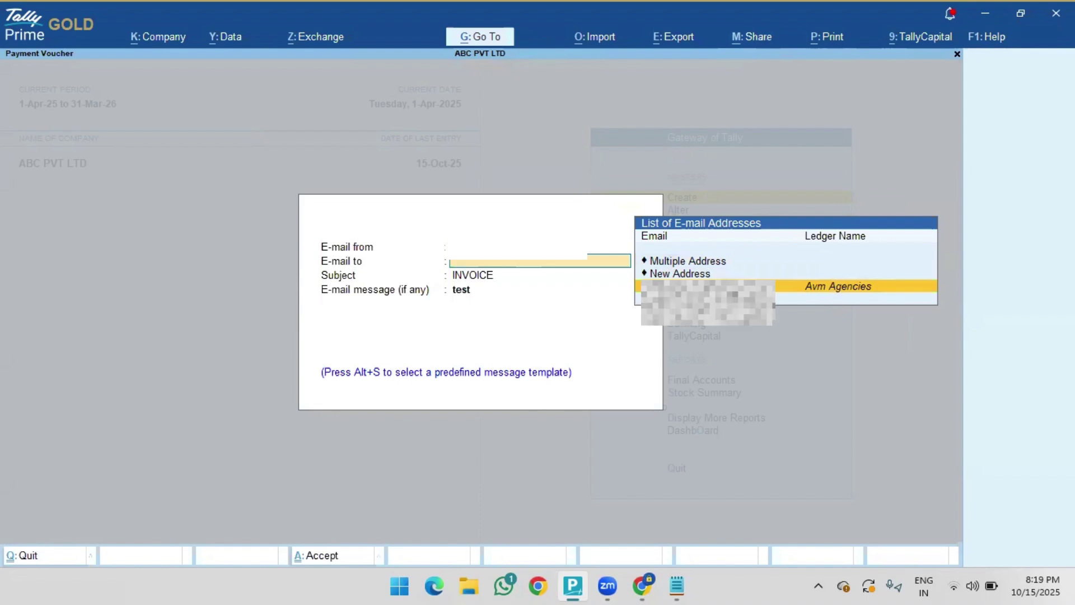
{"action": "key", "text": "Return"}
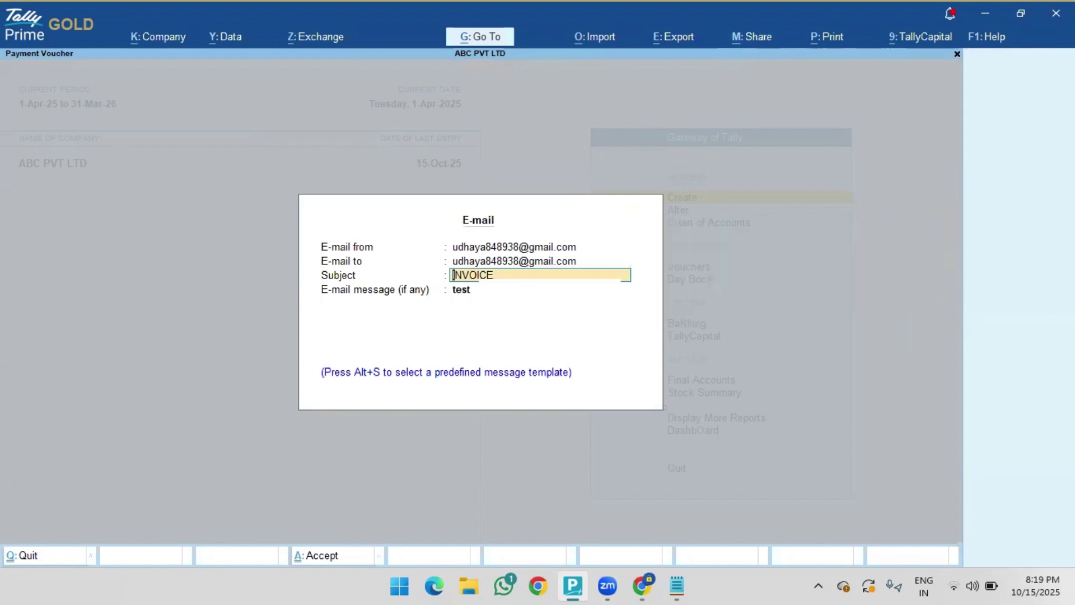
- Change the e-mail subject to 'Sales Register' and the message to 'Test'
{"action": "type", "text": "Sales"}
{"action": "type", "text": " Reqid"}
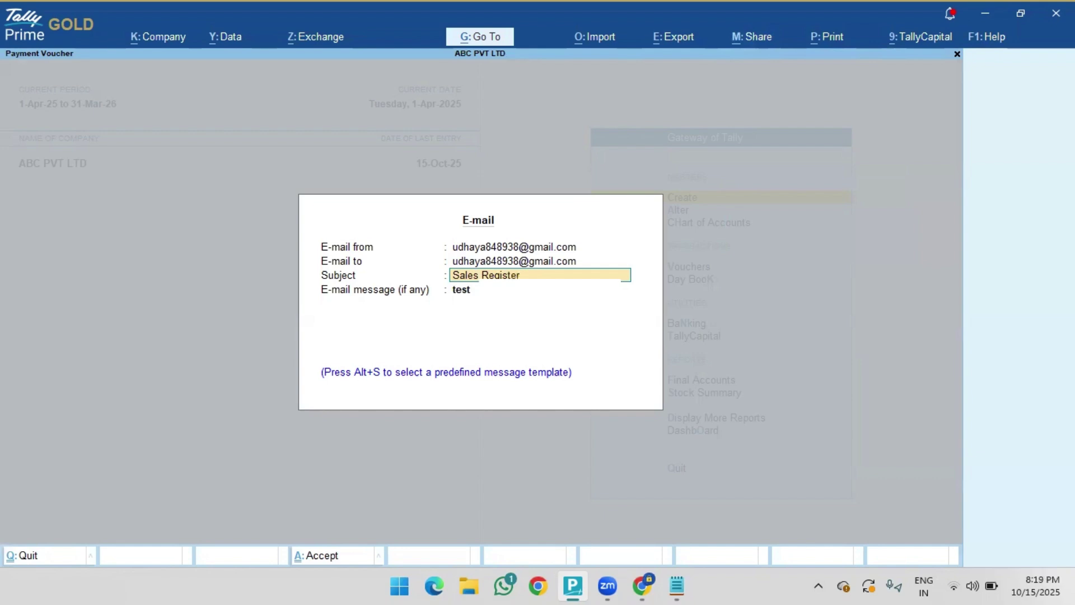
{"action": "key", "text": "Return"}
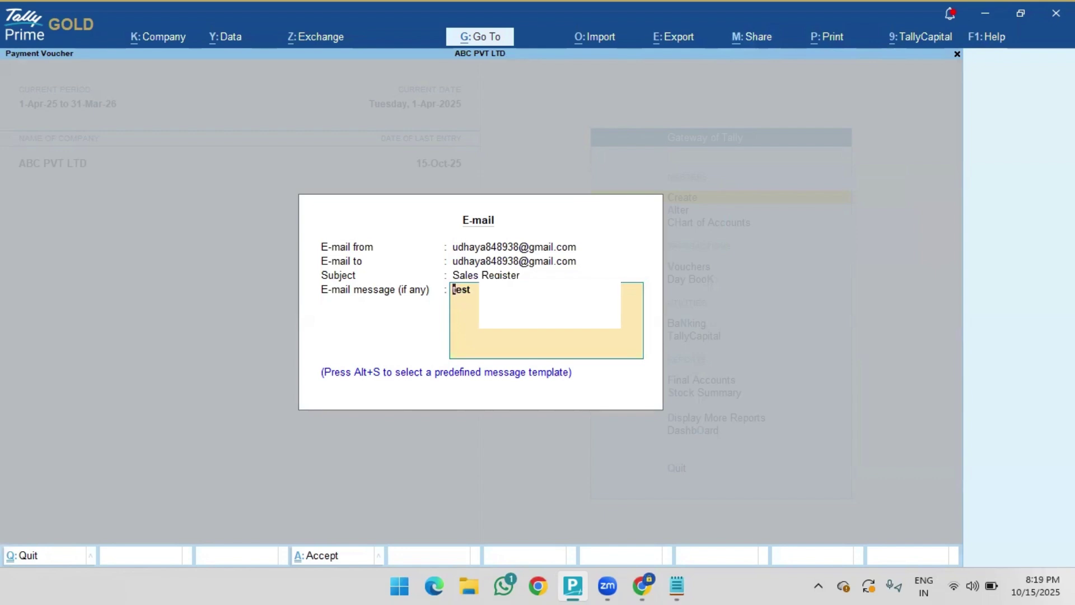
{"action": "type", "text": "Test"}
{"action": "key", "text": "Return"}
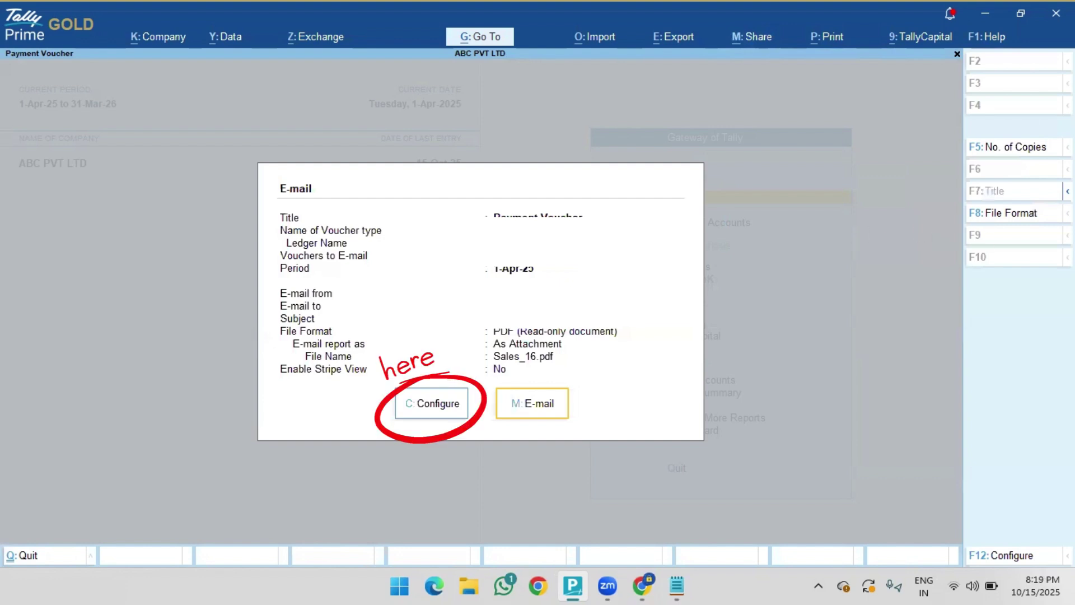
- In the e-mail configuration, change the voucher type from Payment to Sales
{"action": "left_click", "coordinate": [430, 419]}
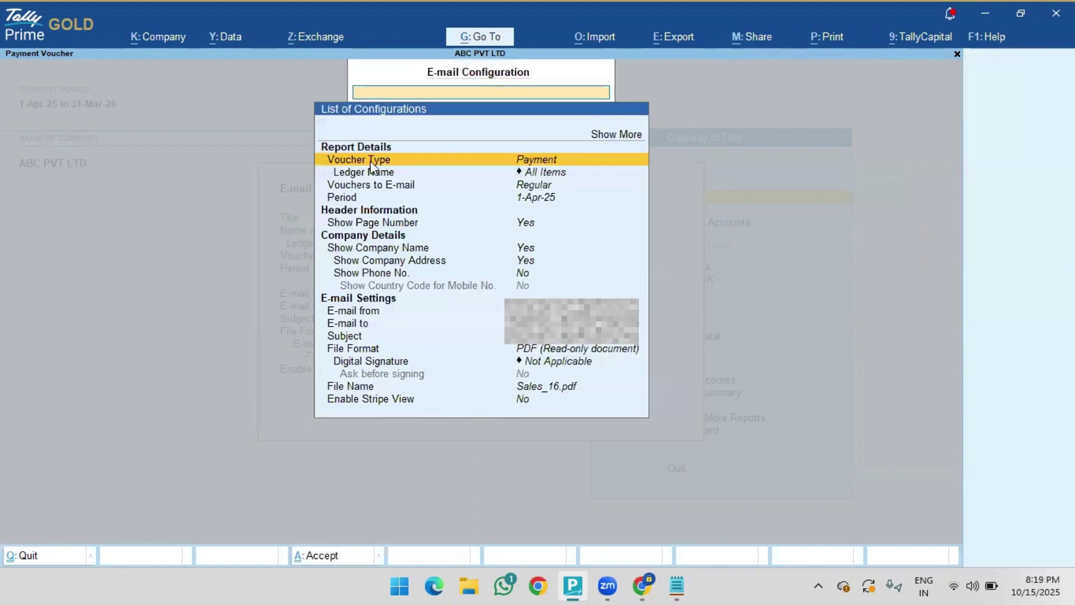
{"action": "key", "text": "Return"}
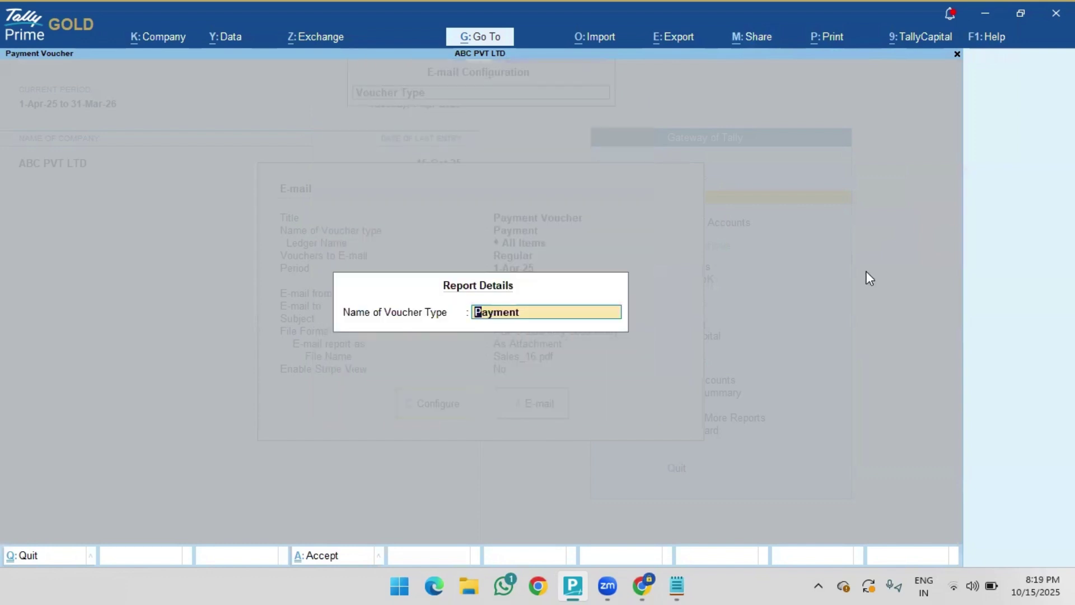
{"action": "key", "text": "BackSpace"}
{"action": "key", "text": "Down"}
{"action": "key", "text": "Down"}
{"action": "key", "text": "Down"}
{"action": "key", "text": "Down"}
{"action": "key", "text": "Down"}
{"action": "key", "text": "Down"}
{"action": "type", "text": "Sales"}
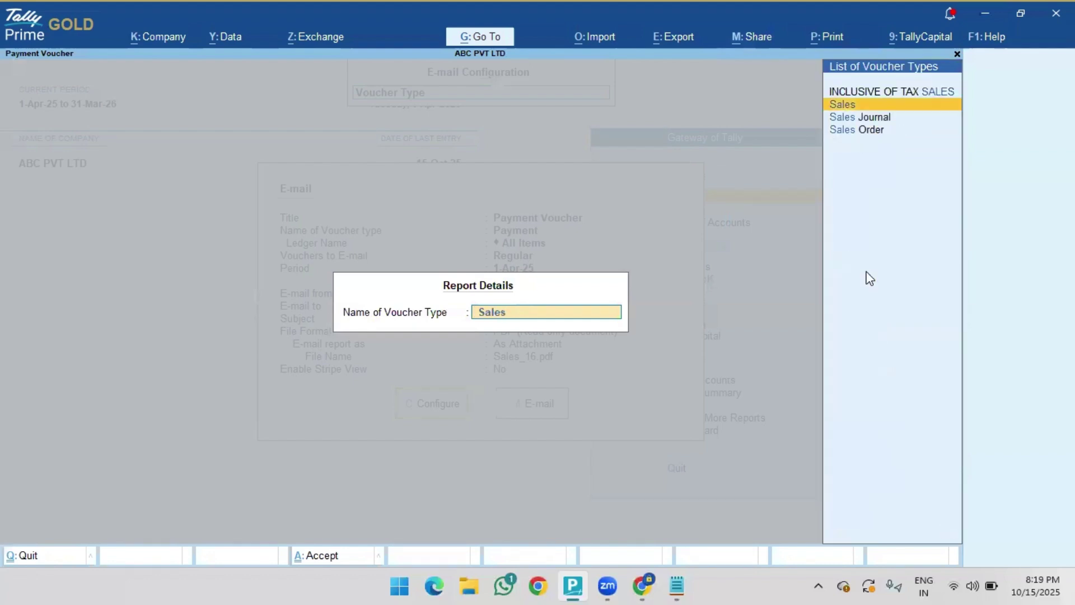
{"action": "key", "text": "Return"}
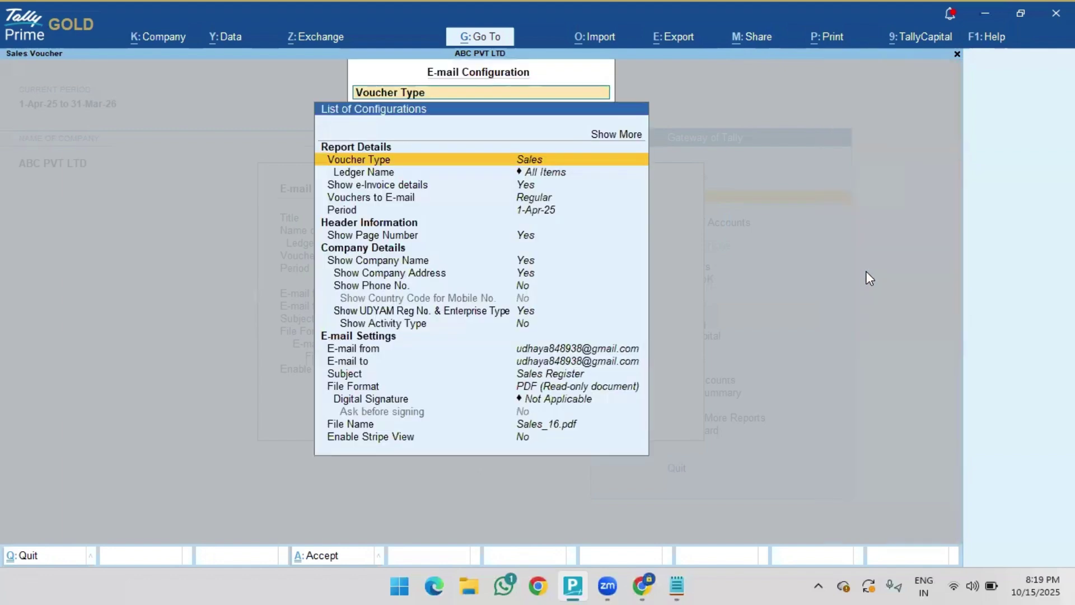
- Set the report's ledger name to Avm Agencies
{"action": "key", "text": "Down"}
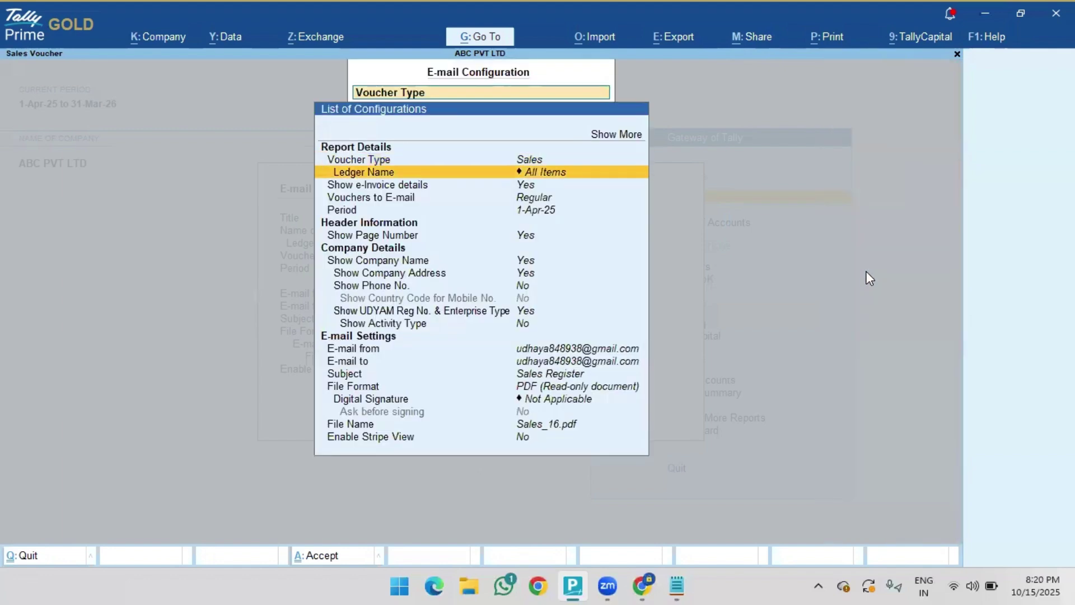
{"action": "key", "text": "Return"}
{"action": "type", "text": "A"}
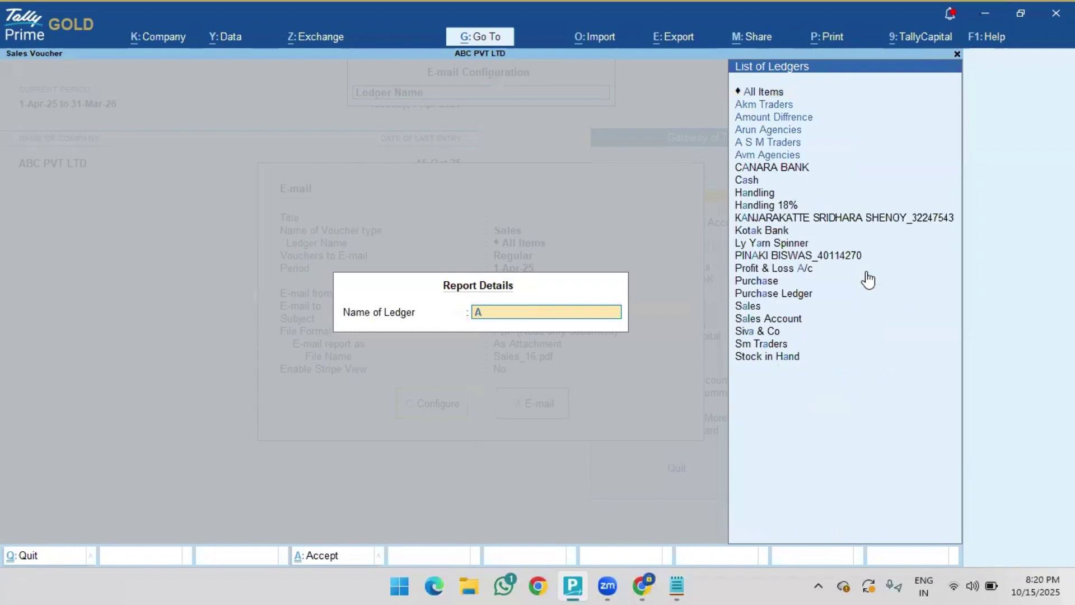
{"action": "type", "text": "vm"}
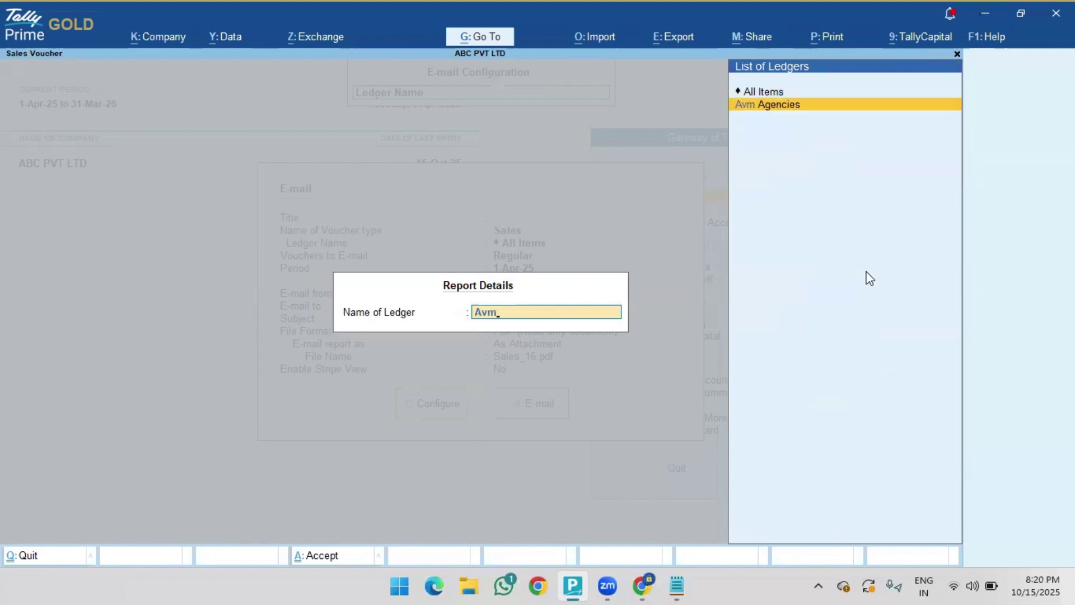
{"action": "key", "text": "Return"}
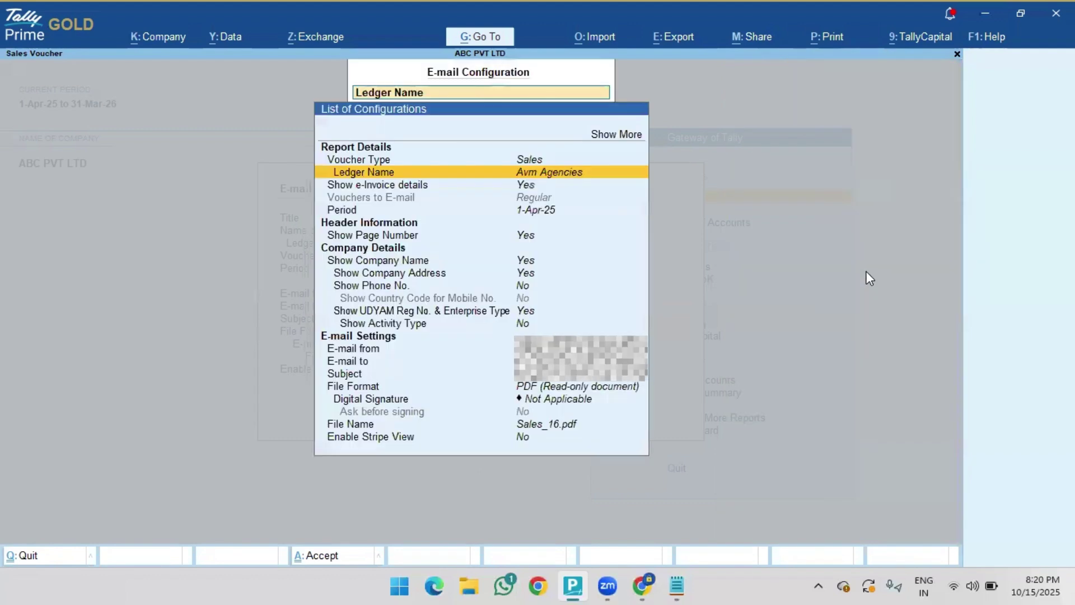
{"action": "key", "text": "Down"}
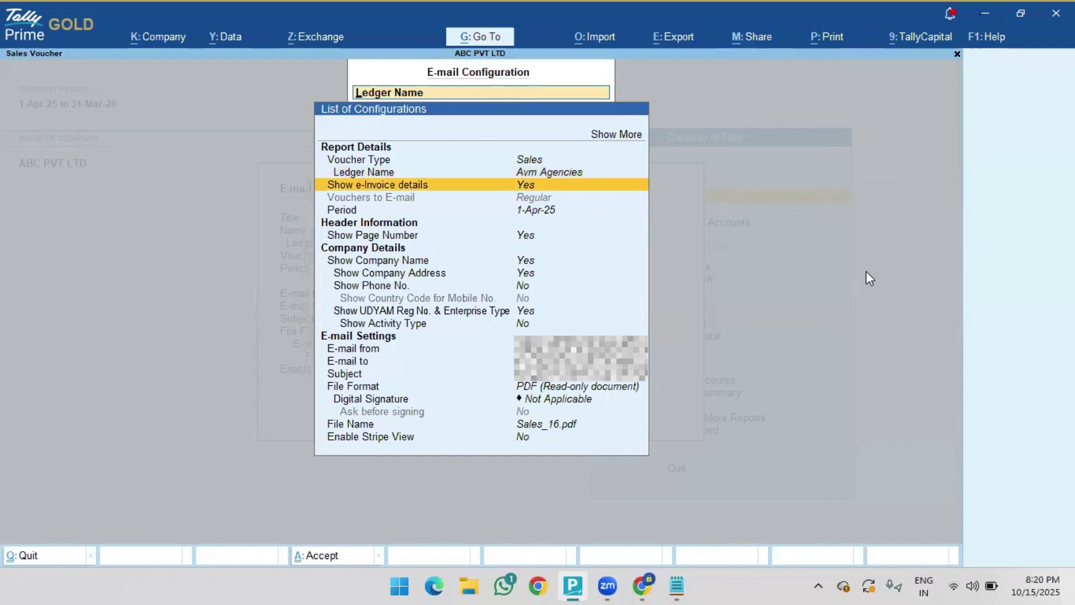
{"action": "key", "text": "Down"}
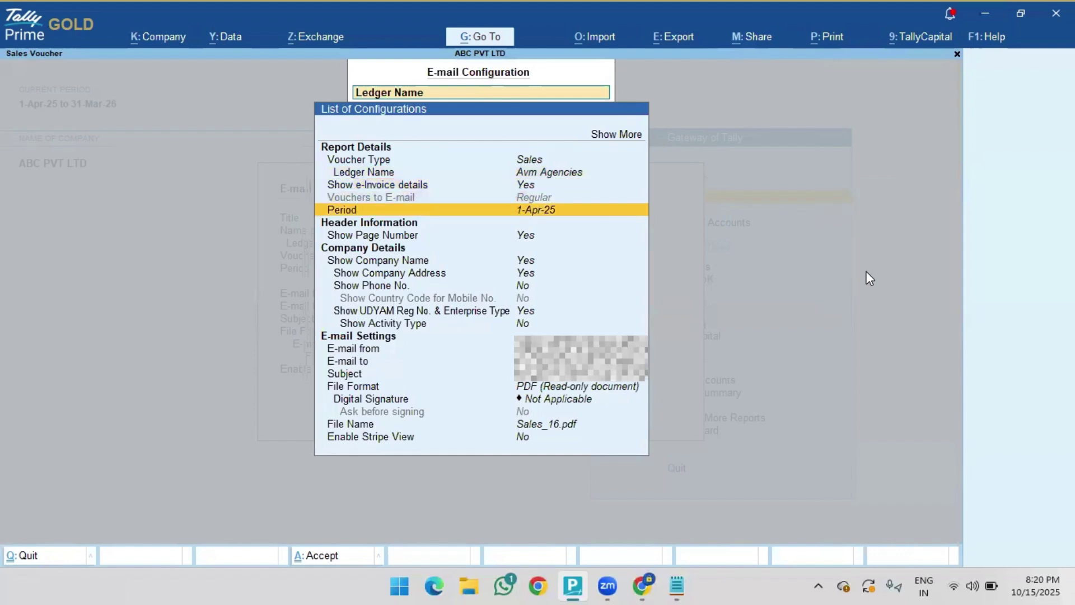
{"action": "key", "text": "Return"}
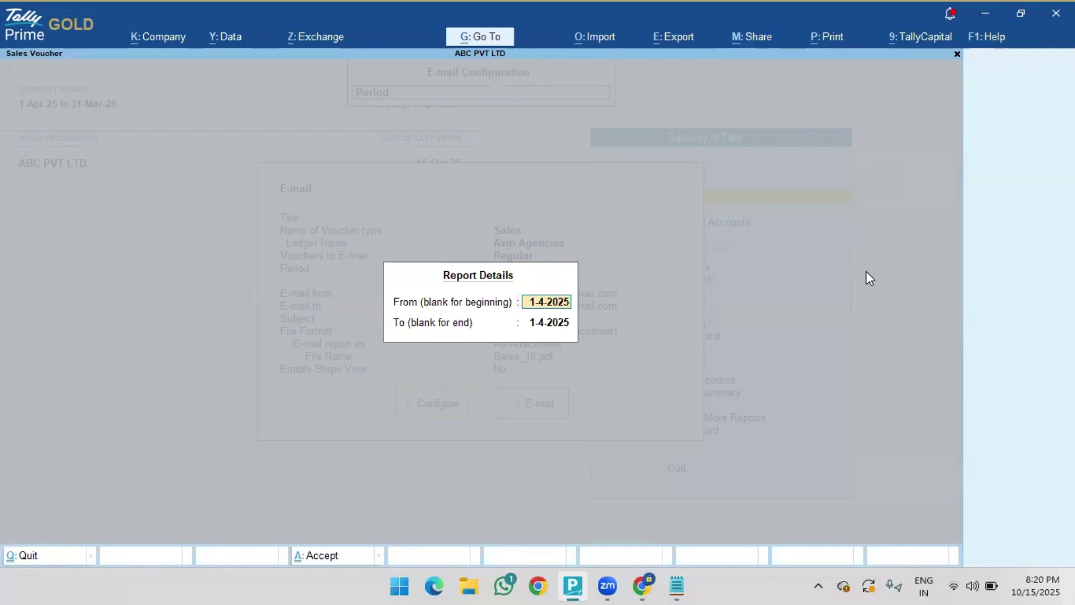
- Enter the report period from 1.4.25 to 30.4.25
{"action": "type", "text": "1.4.25"}
{"action": "key", "text": "Return"}
{"action": "type", "text": "3"}
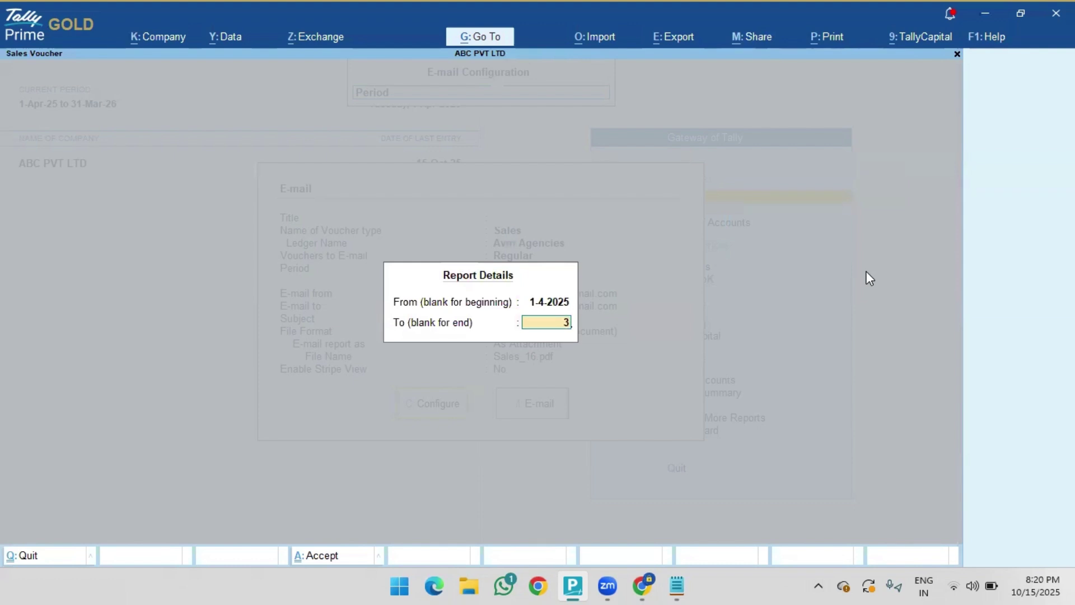
{"action": "type", "text": "0.4.25"}
{"action": "key", "text": "Return"}
- Turn on showing the company phone number in the e-mailed report
{"action": "key", "text": "Down"}
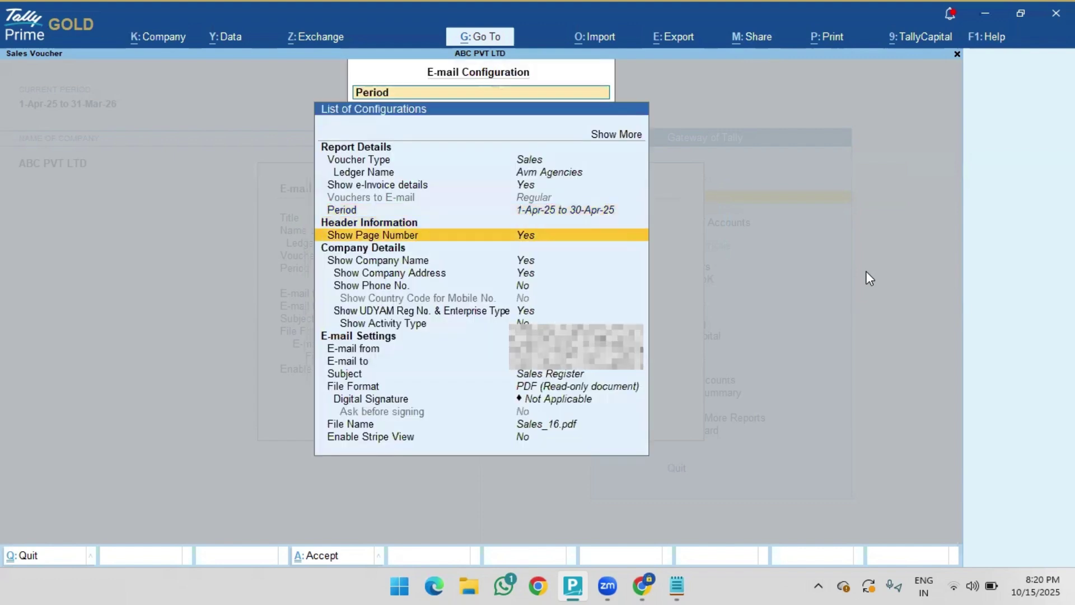
{"action": "key", "text": "Down"}
{"action": "key", "text": "Down"}
{"action": "key", "text": "Up"}
{"action": "key", "text": "Down"}
{"action": "key", "text": "Up"}
{"action": "key", "text": "Down"}
{"action": "key", "text": "Down"}
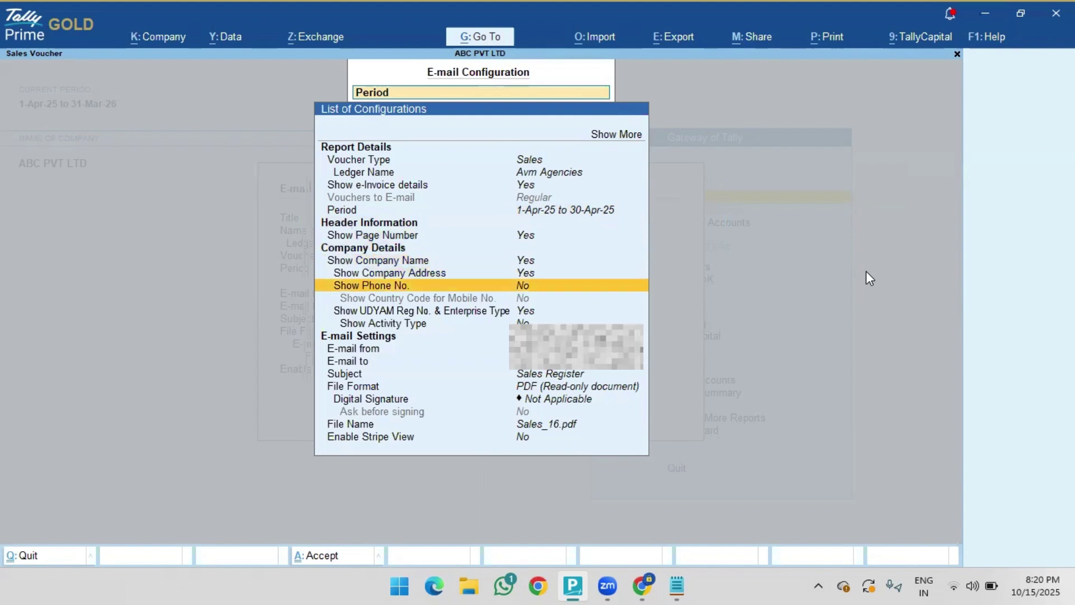
{"action": "key", "text": "Up"}
- Review the country code, UDYAM, file format and subject settings in the configuration
{"action": "key", "text": "Down"}
{"action": "key", "text": "Return"}
{"action": "key", "text": "Down"}
{"action": "key", "text": "Up"}
{"action": "key", "text": "Down"}
{"action": "key", "text": "Up"}
{"action": "key", "text": "Down"}
{"action": "key", "text": "Down"}
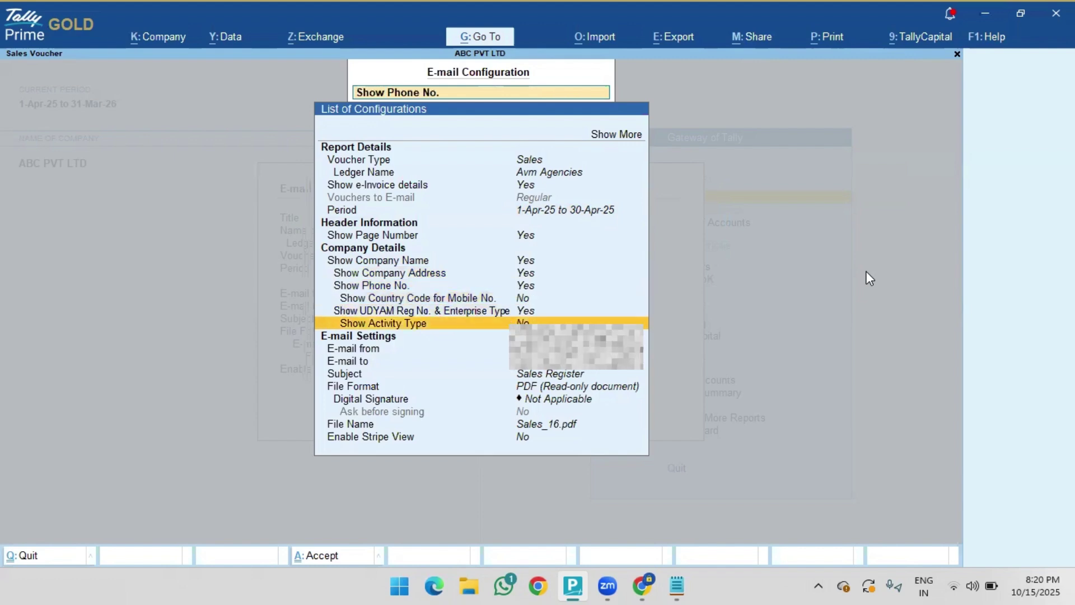
{"action": "key", "text": "Up"}
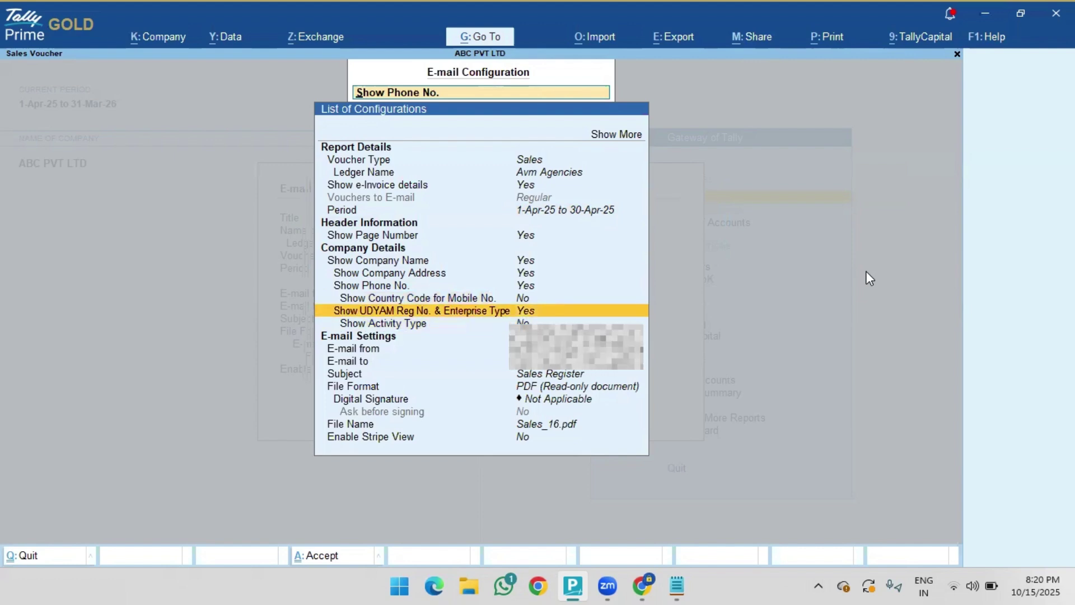
{"action": "key", "text": "Down"}
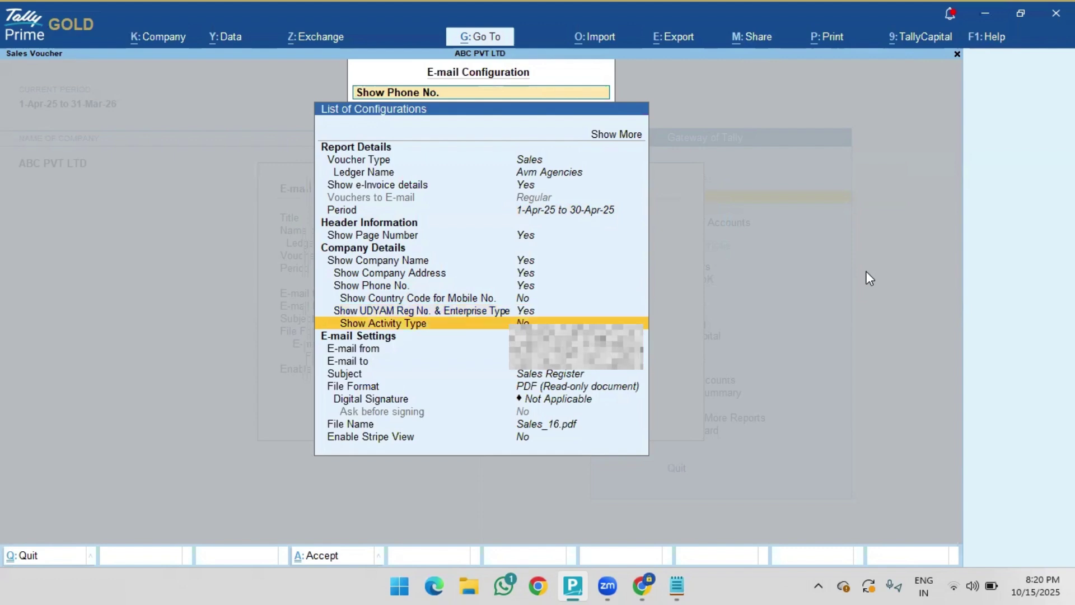
{"action": "key", "text": "Up"}
{"action": "key", "text": "Down"}
{"action": "key", "text": "Down"}
{"action": "key", "text": "Down"}
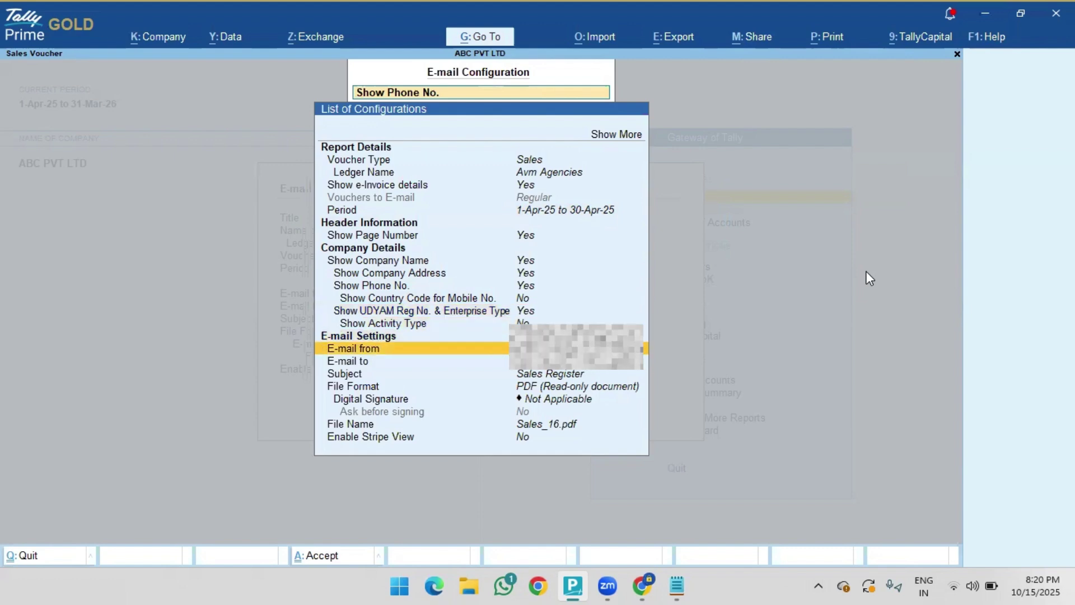
{"action": "key", "text": "Down"}
{"action": "key", "text": "Down"}
{"action": "key", "text": "Up"}
{"action": "key", "text": "Up"}
{"action": "key", "text": "Down"}
{"action": "key", "text": "Down"}
{"action": "key", "text": "Down"}
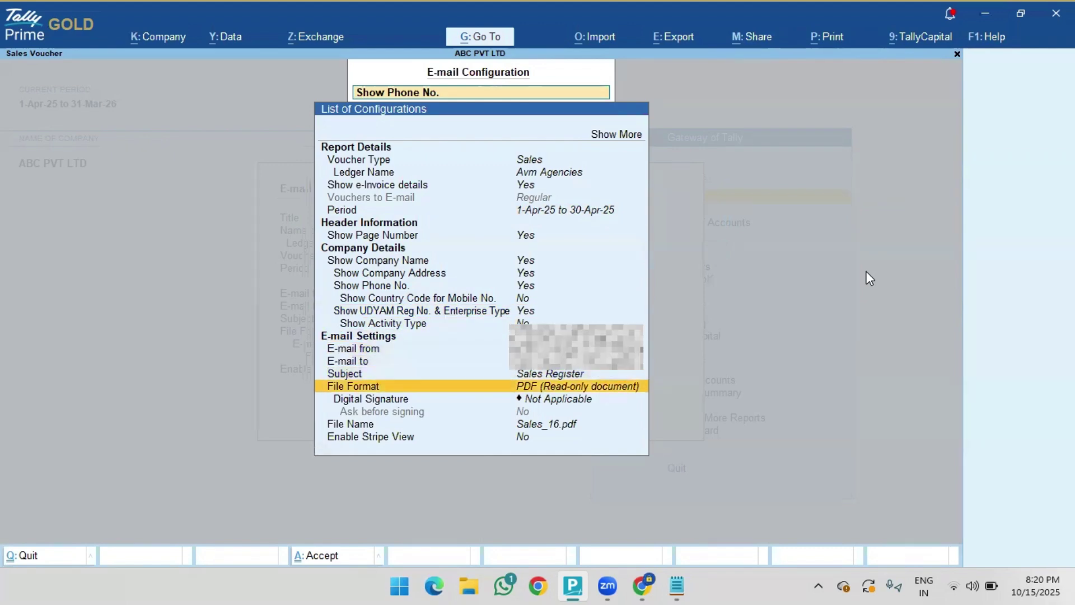
{"action": "key", "text": "Up"}
{"action": "key", "text": "Up"}
{"action": "key", "text": "Up"}
{"action": "key", "text": "Down"}
{"action": "key", "text": "Down"}
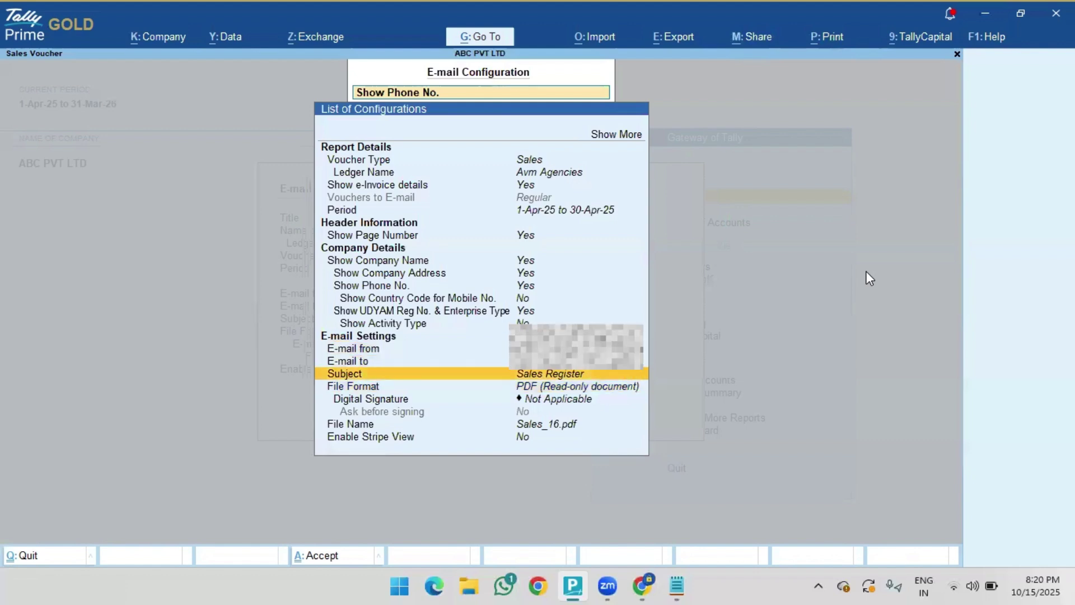
{"action": "key", "text": "Down"}
{"action": "key", "text": "Down"}
{"action": "key", "text": "Down"}
{"action": "key", "text": "Down"}
{"action": "key", "text": "Up"}
{"action": "key", "text": "Up"}
{"action": "key", "text": "Up"}
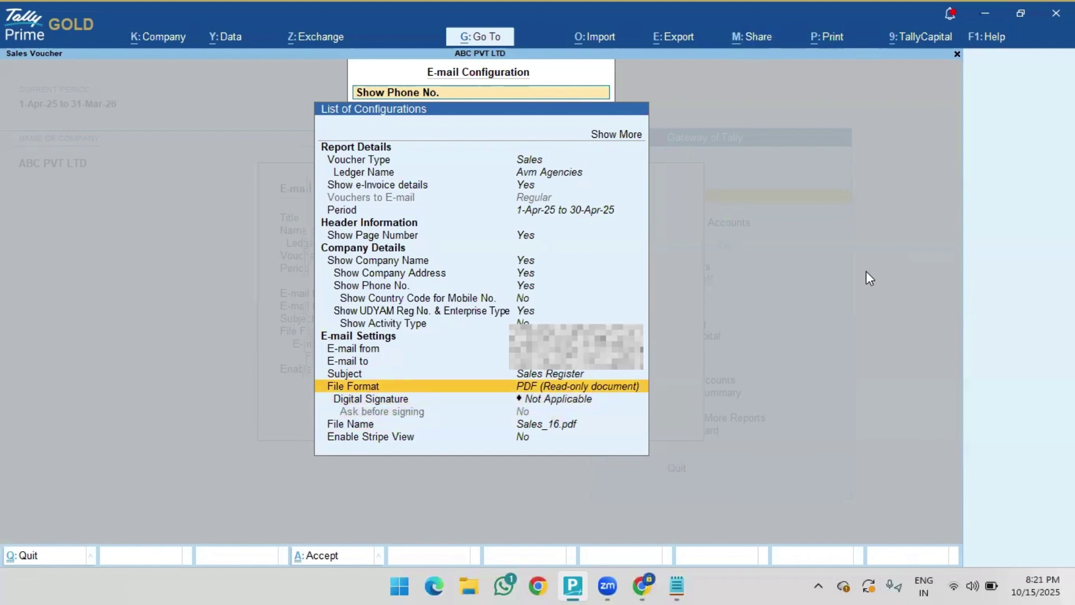
- Rename the attachment from Sales_16.pdf to Sales.pdf and accept the configuration
{"action": "key", "text": "Down"}
{"action": "key", "text": "Down"}
{"action": "key", "text": "Down"}
{"action": "key", "text": "Up"}
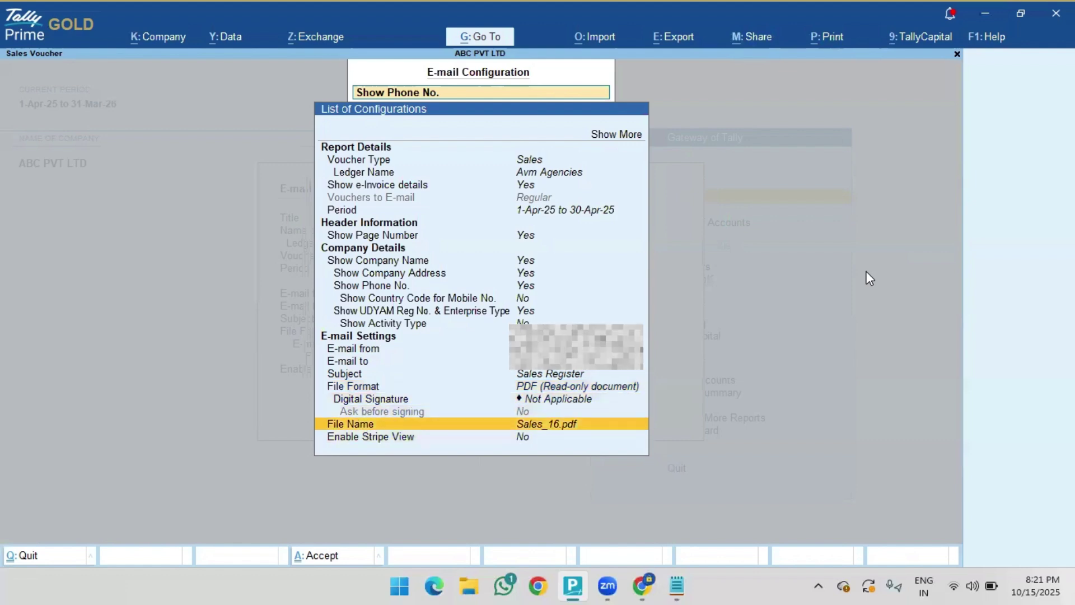
{"action": "key", "text": "Return"}
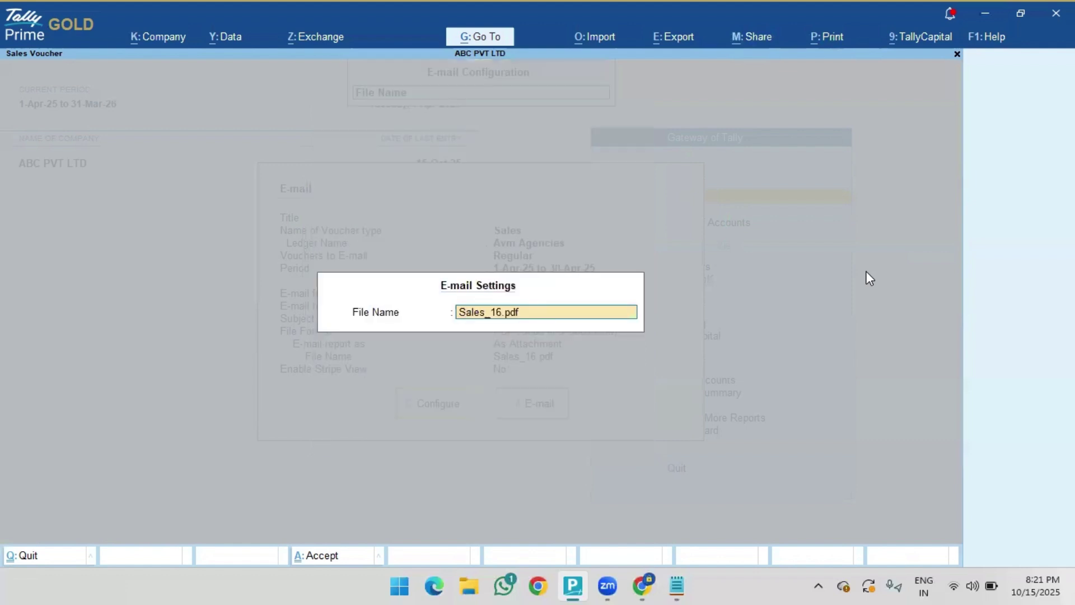
{"action": "type", "text": "sa"}
{"action": "key", "text": "BackSpace"}
{"action": "key", "text": "BackSpace"}
{"action": "type", "text": "Sales"}
{"action": "key", "text": "Return"}
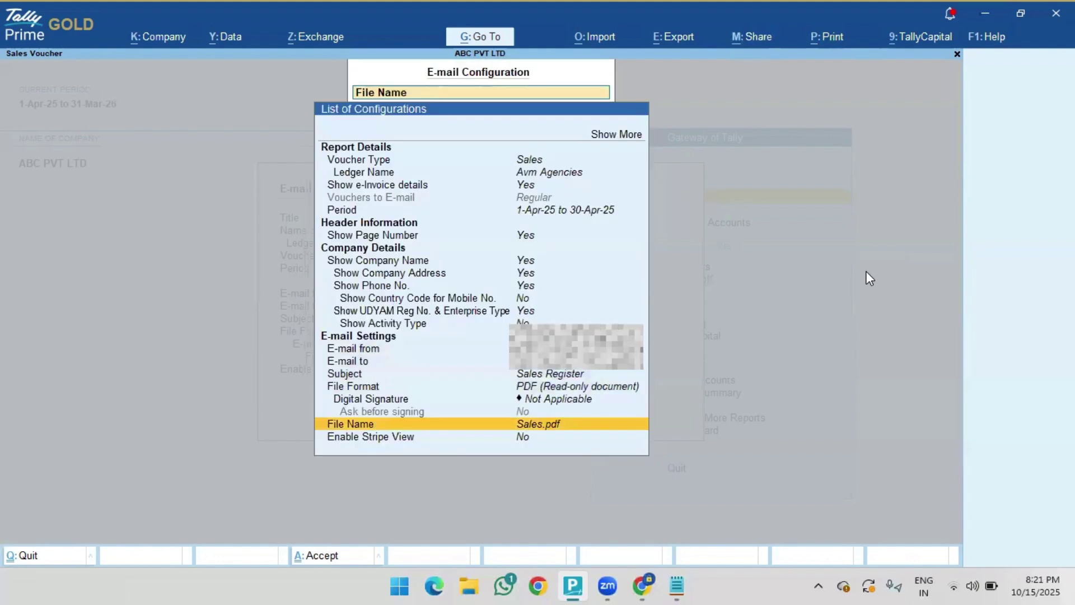
{"action": "key", "text": "Down"}
{"action": "key", "text": "ctrl+a"}
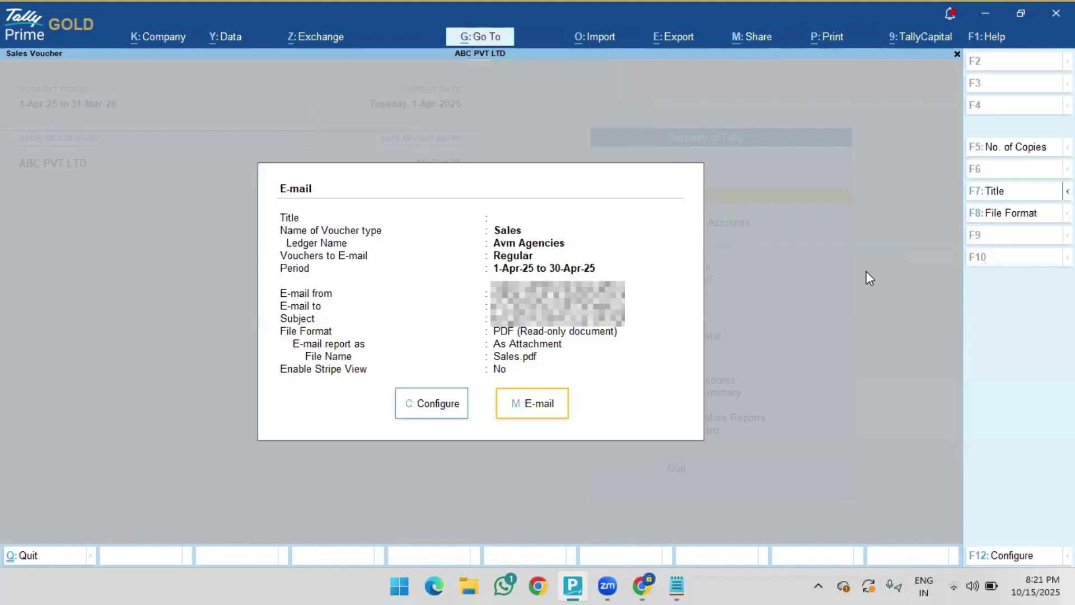
- Send the e-mail, pasting the mail account's app password copied from Notepad
{"action": "left_click", "coordinate": [527, 405]}
{"action": "type", "text": "*"}
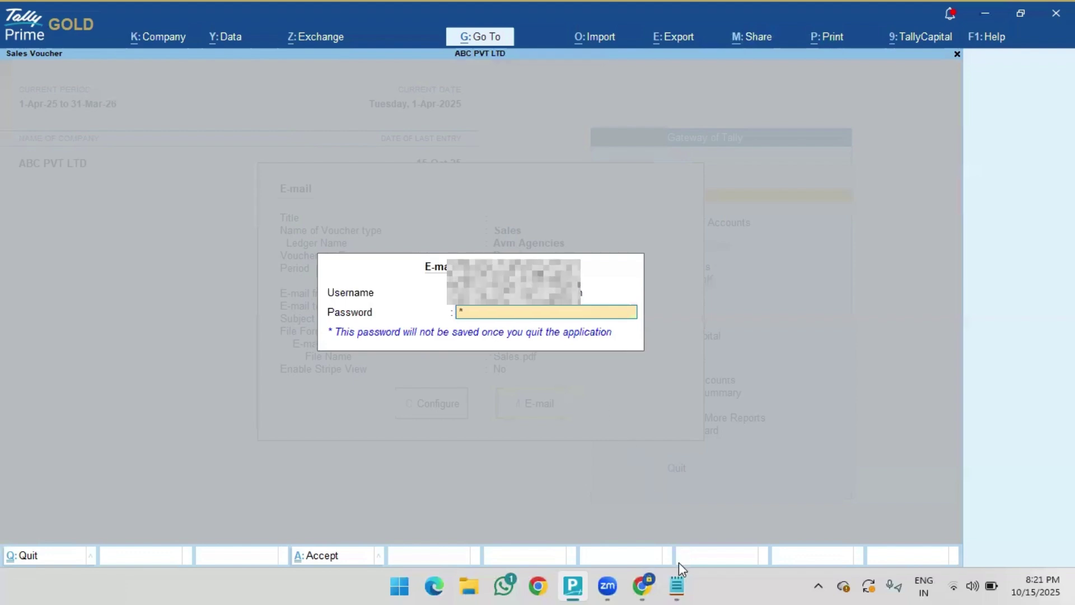
{"action": "left_click", "coordinate": [678, 582]}
{"action": "left_click_drag", "start_coordinate": [225, 157], "coordinate": [351, 161]}
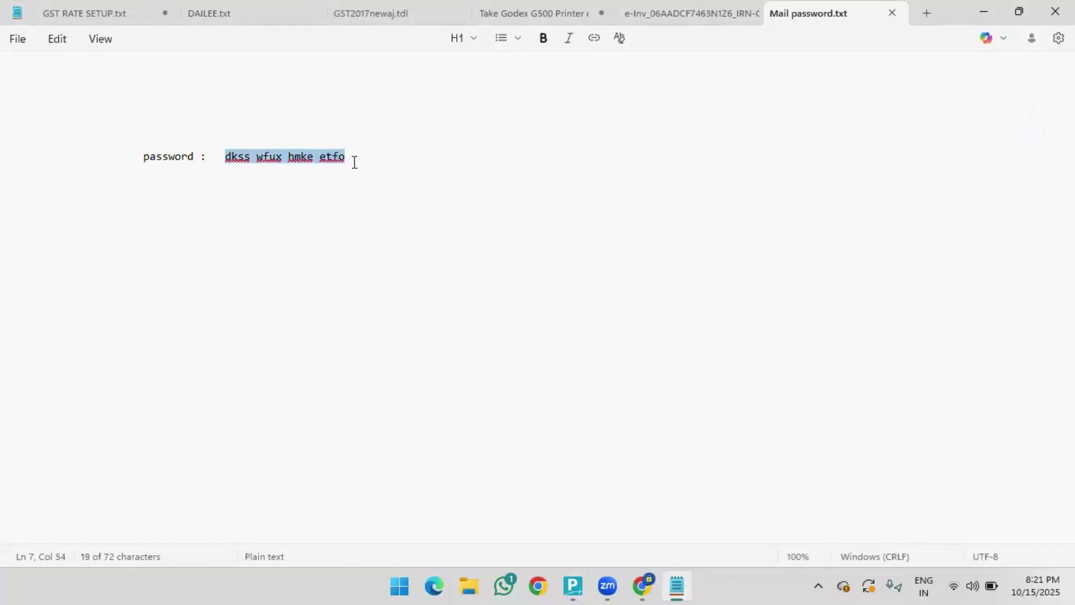
{"action": "key", "text": "alt+Tab"}
{"action": "key", "text": "ctrl+v"}
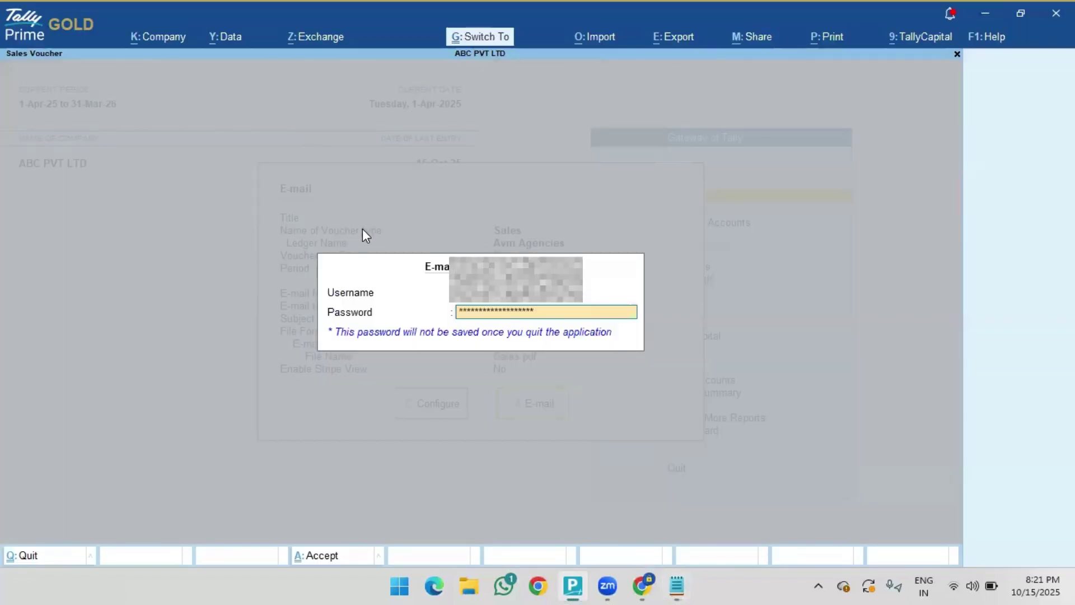
{"action": "key", "text": "Return"}
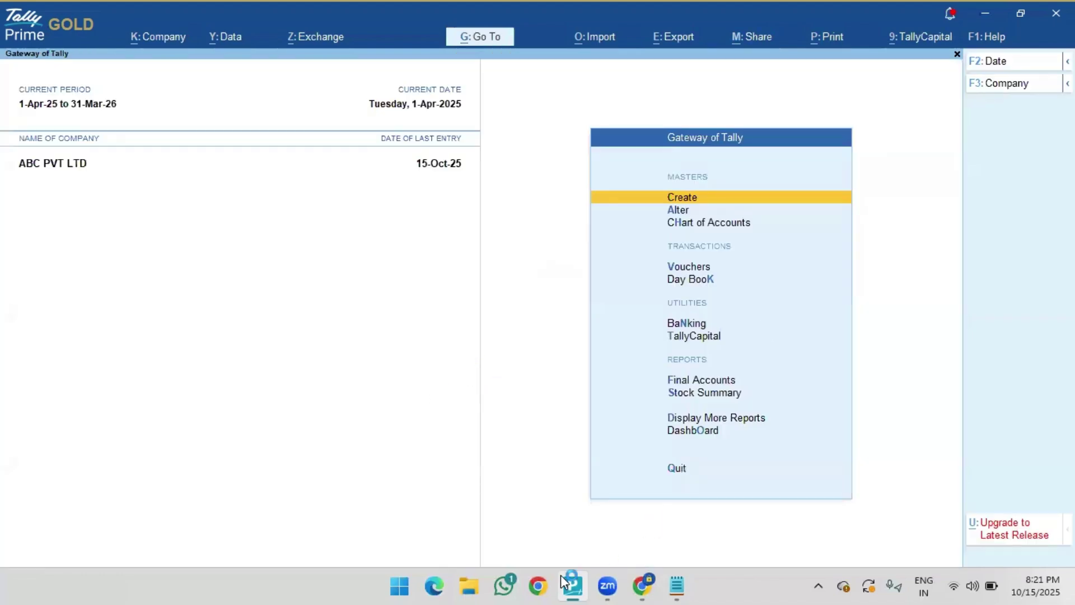
- Preview the Sales.pdf attachment in Gmail's Sent mail and check its four invoice pages
{"action": "left_click", "coordinate": [633, 592]}
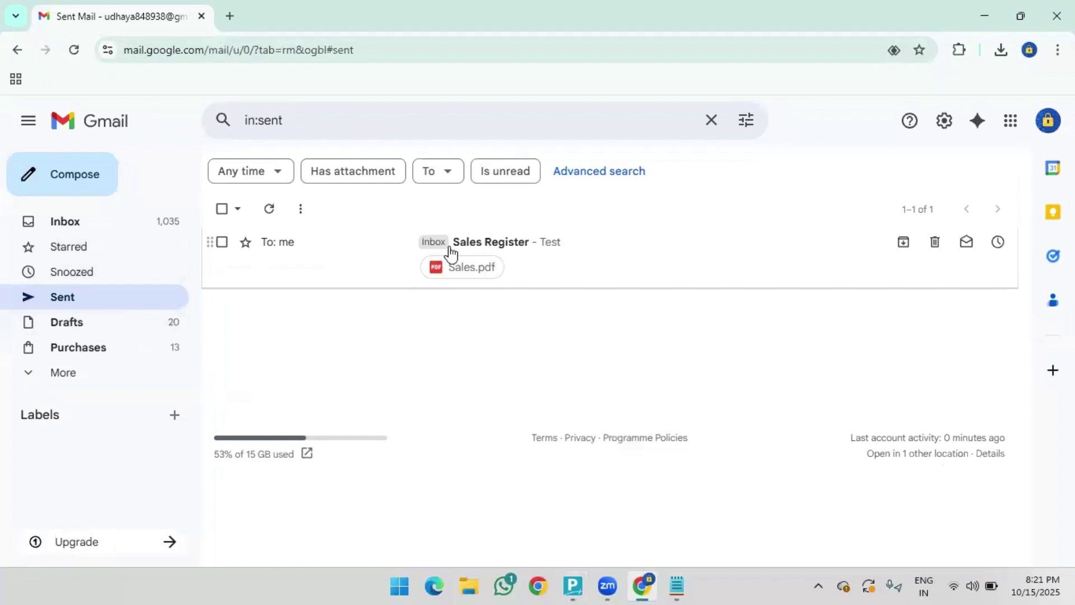
{"action": "left_click", "coordinate": [498, 267]}
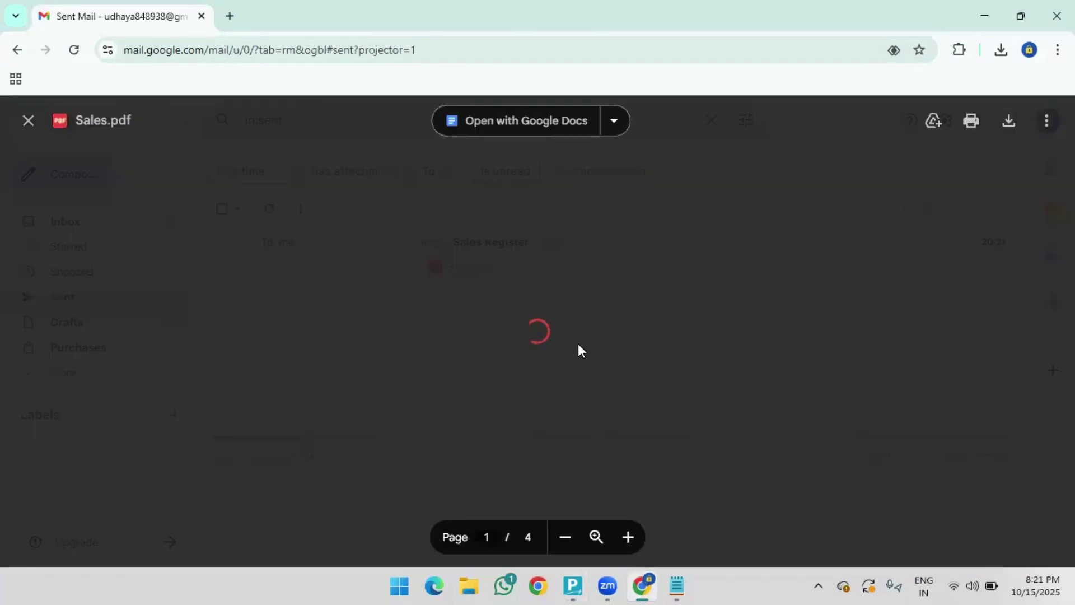
{"action": "scroll", "coordinate": [658, 297], "scroll_direction": "down", "scroll_amount": 1}
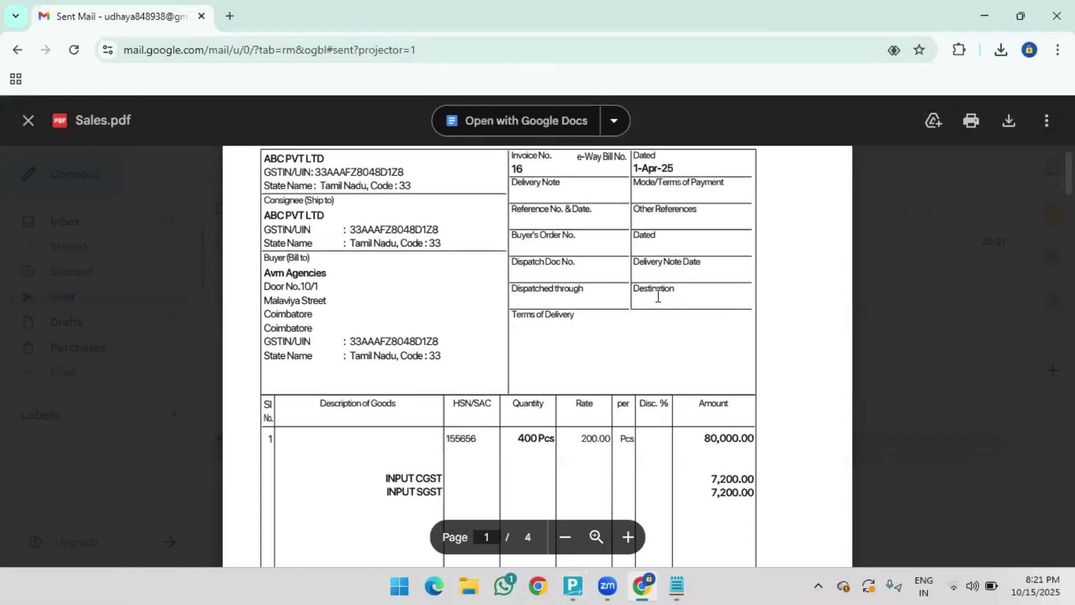
{"action": "scroll", "coordinate": [848, 243], "scroll_direction": "down", "scroll_amount": 20}
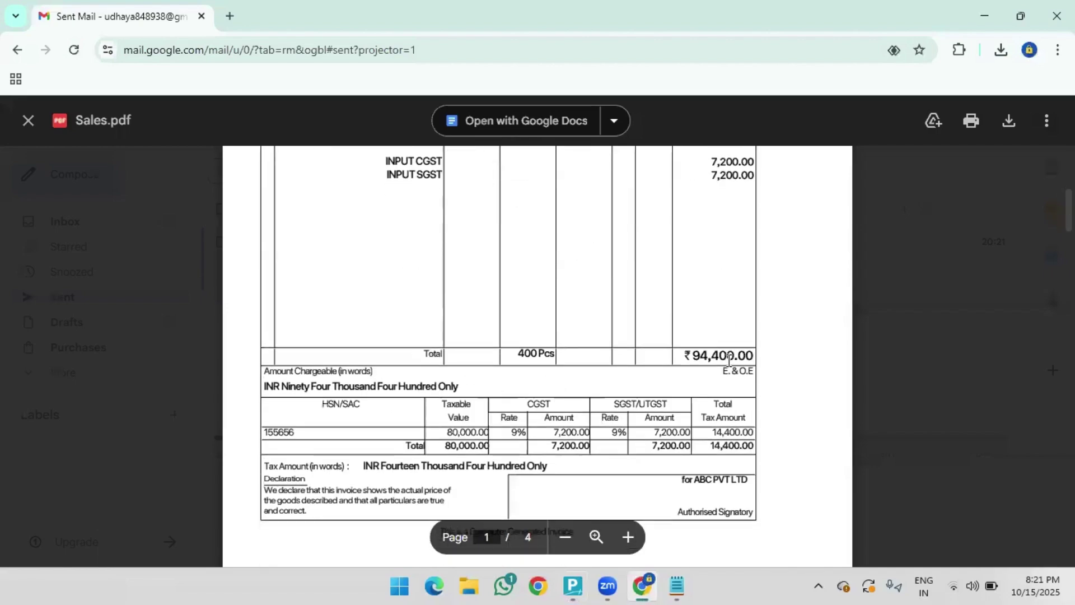
{"action": "scroll", "coordinate": [701, 384], "scroll_direction": "down", "scroll_amount": 20}
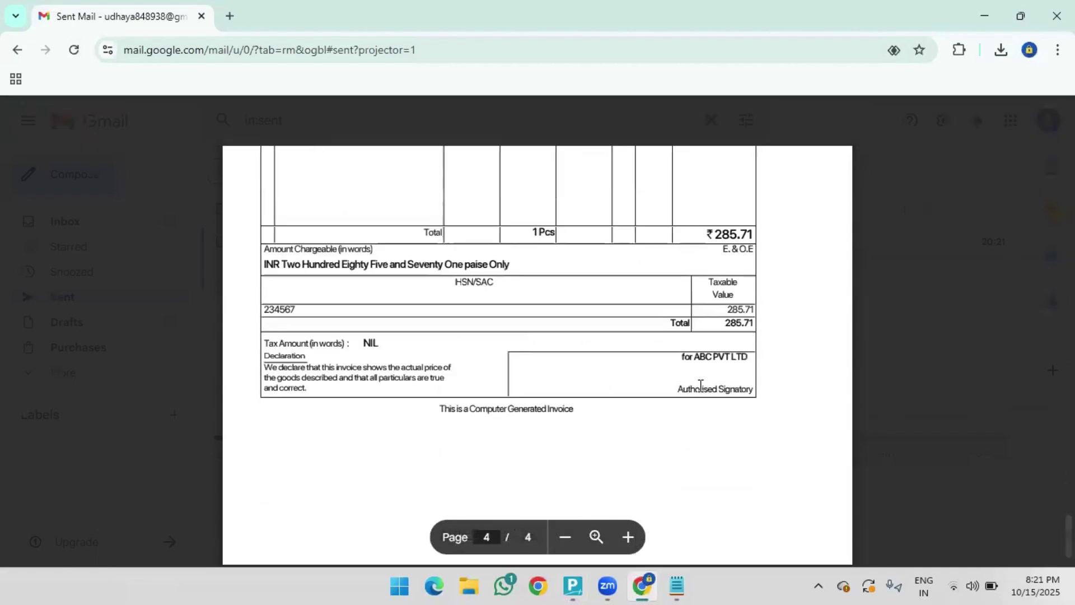
{"action": "scroll", "coordinate": [693, 398], "scroll_direction": "up", "scroll_amount": 5}
{"action": "scroll", "coordinate": [683, 378], "scroll_direction": "up", "scroll_amount": 20}
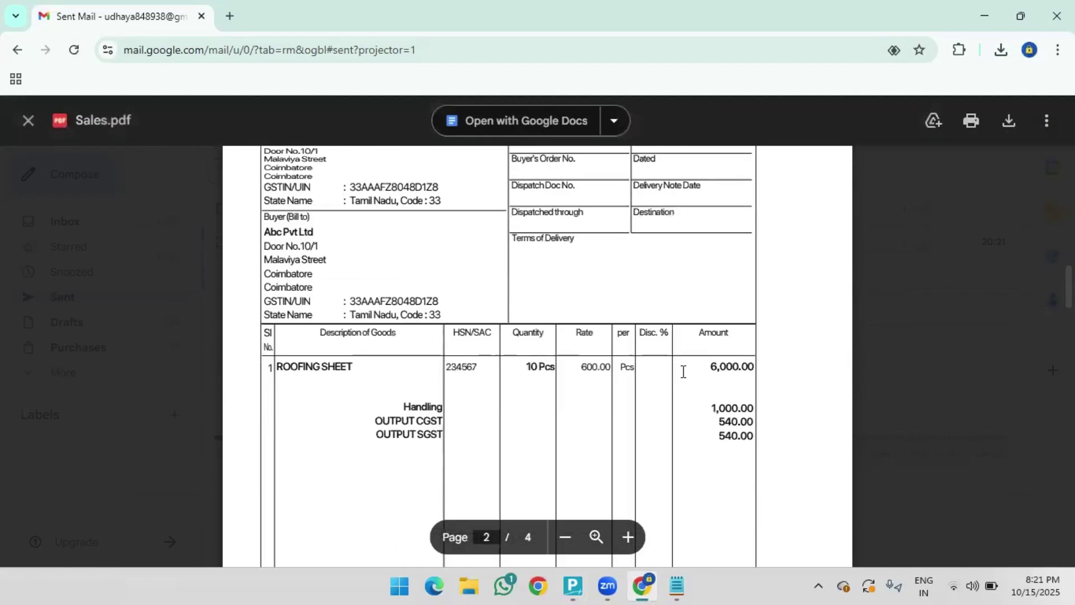
{"action": "left_click", "coordinate": [985, 16]}
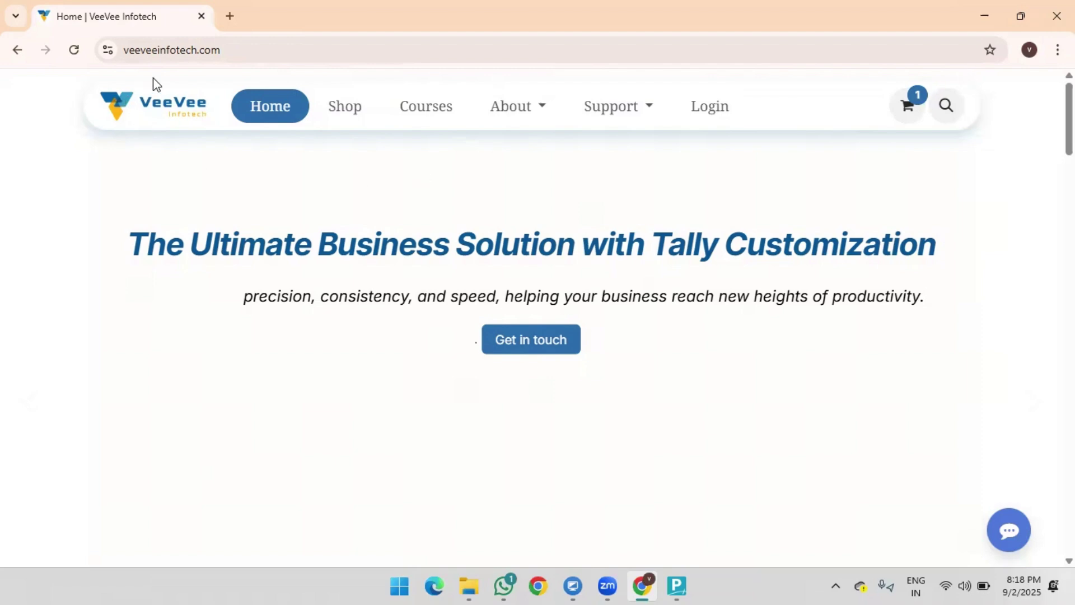
- From the Courses listing, open Tally Prime Fundamentals (₹99.00, 13 steps) and scroll its lessons
{"action": "left_click", "coordinate": [233, 52]}
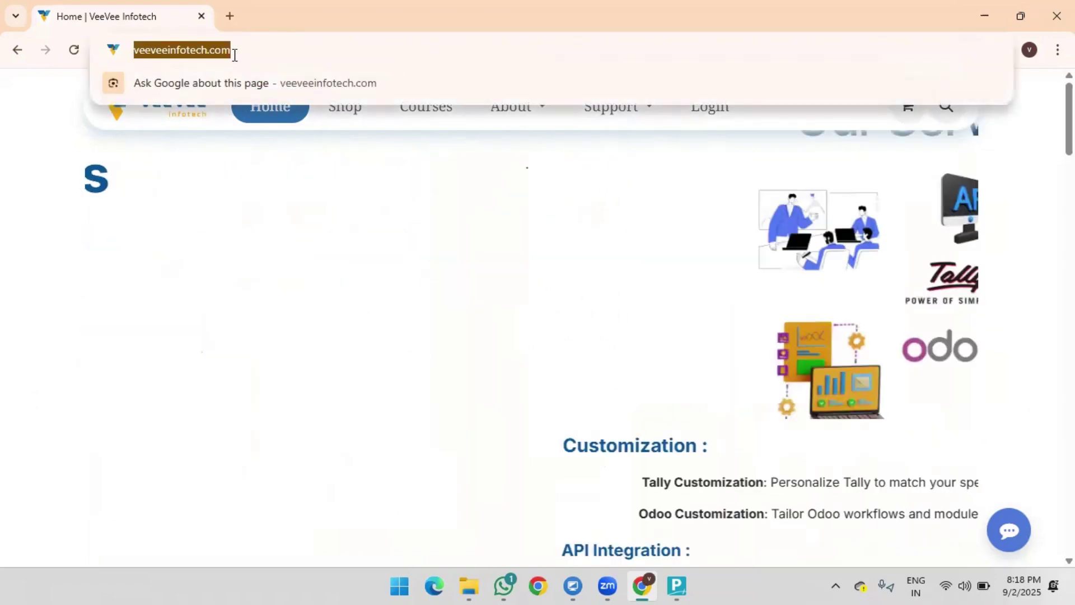
{"action": "left_click", "coordinate": [294, 140]}
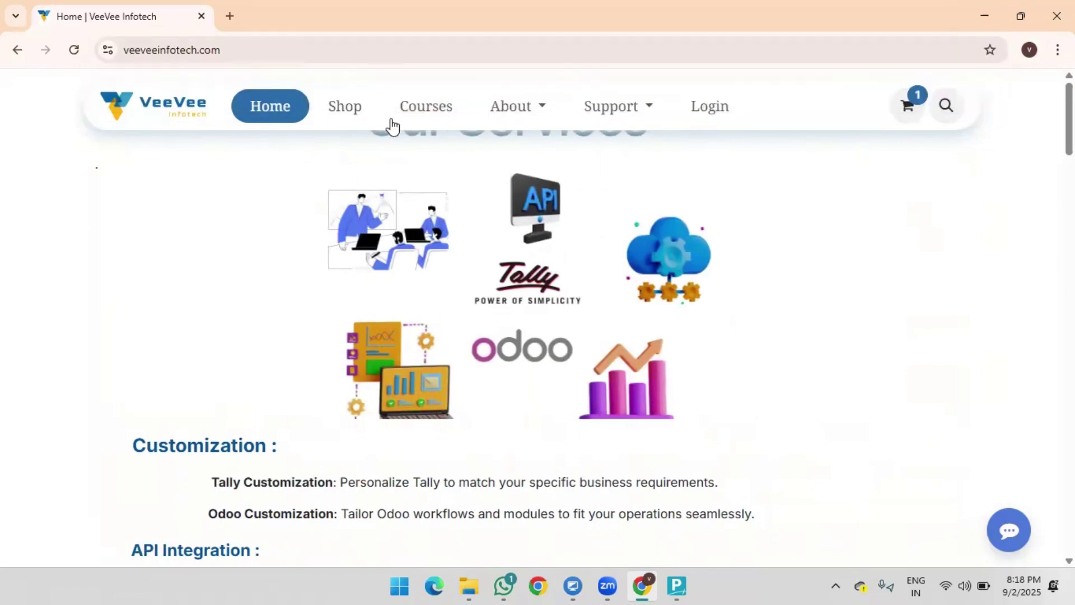
{"action": "left_click", "coordinate": [424, 118]}
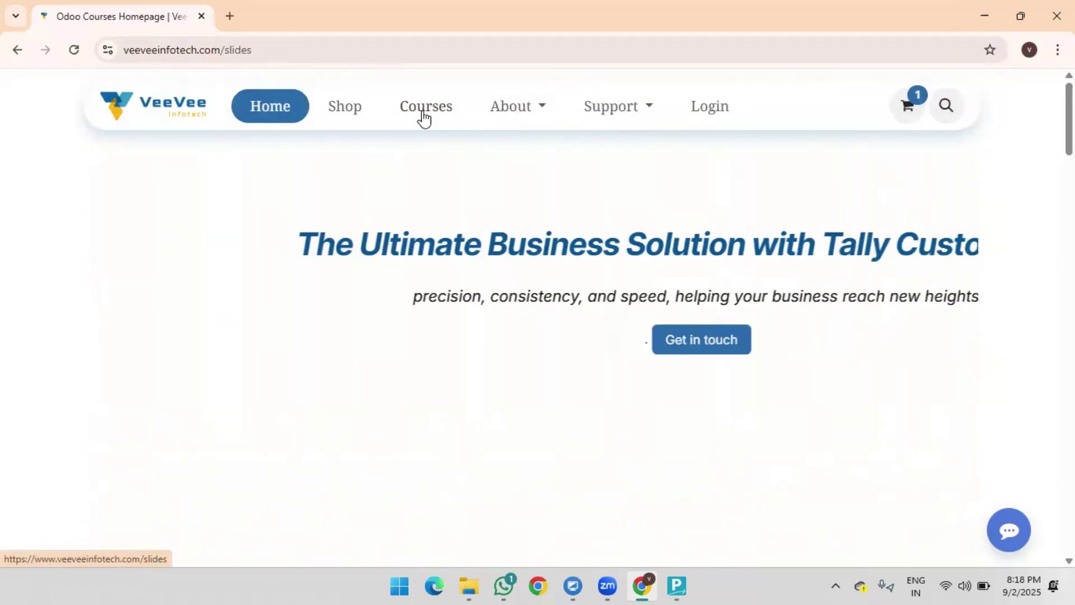
{"action": "scroll", "coordinate": [276, 319], "scroll_direction": "down", "scroll_amount": 4}
{"action": "scroll", "coordinate": [266, 375], "scroll_direction": "down", "scroll_amount": 1}
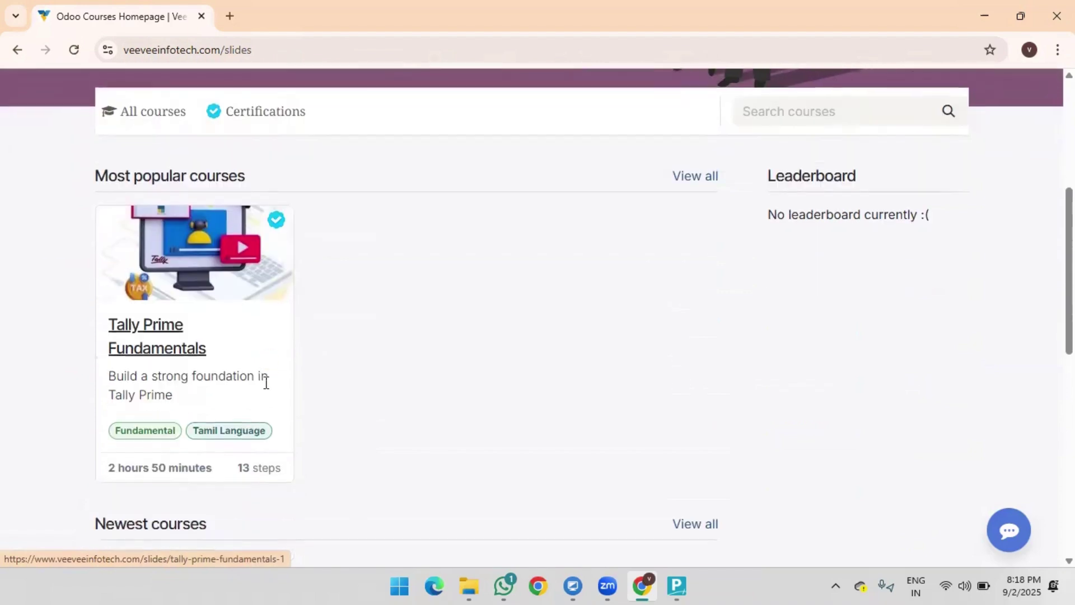
{"action": "left_click", "coordinate": [185, 350]}
{"action": "scroll", "coordinate": [272, 302], "scroll_direction": "down", "scroll_amount": 5}
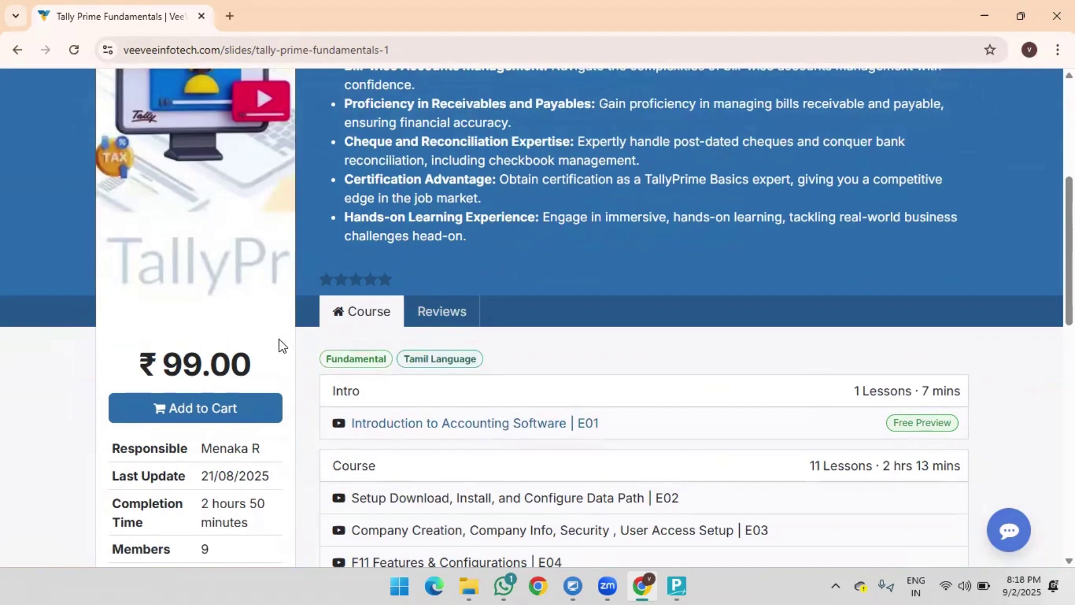
{"action": "scroll", "coordinate": [364, 359], "scroll_direction": "down", "scroll_amount": 3}
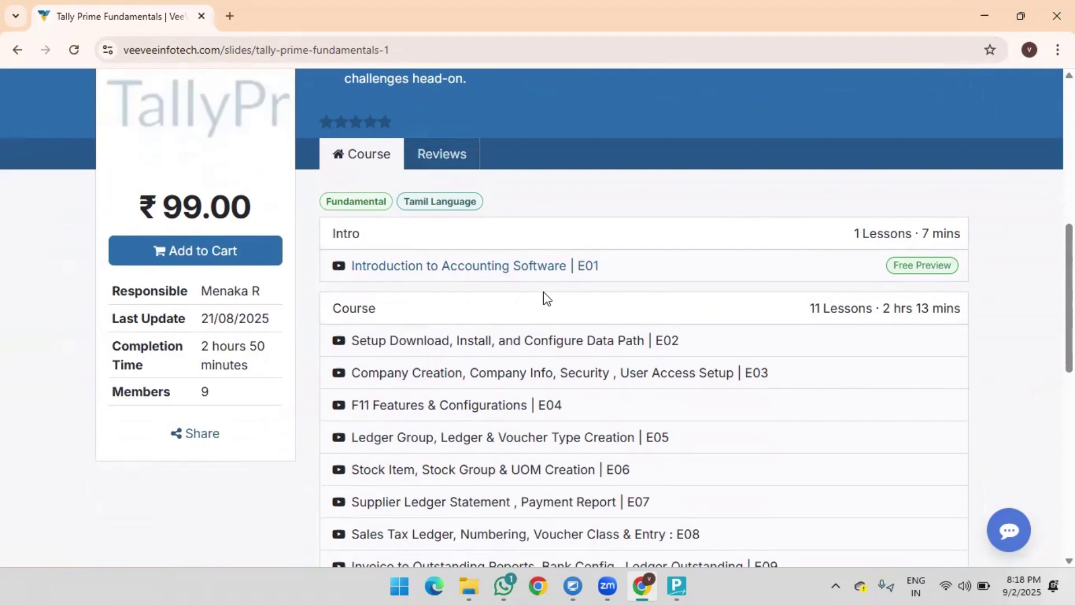
{"action": "scroll", "coordinate": [516, 233], "scroll_direction": "up", "scroll_amount": 5}
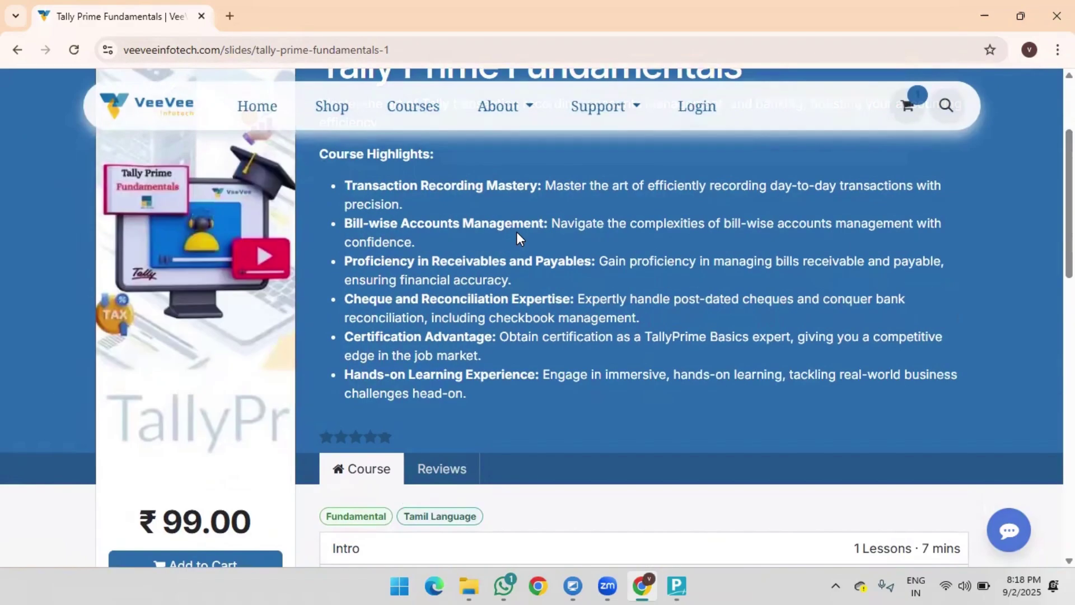